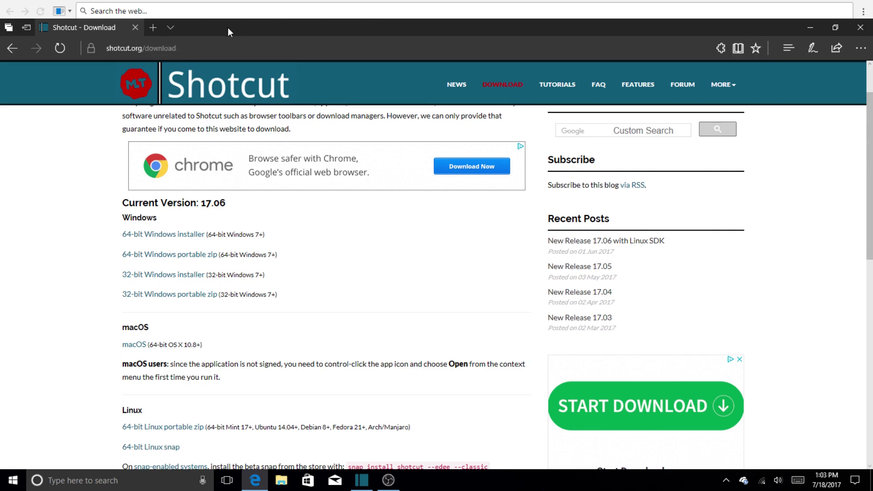
- Download the 64-bit Windows installer of Shotcut 17.06 from shotcut.org/download
{"action": "left_click", "coordinate": [152, 50]}
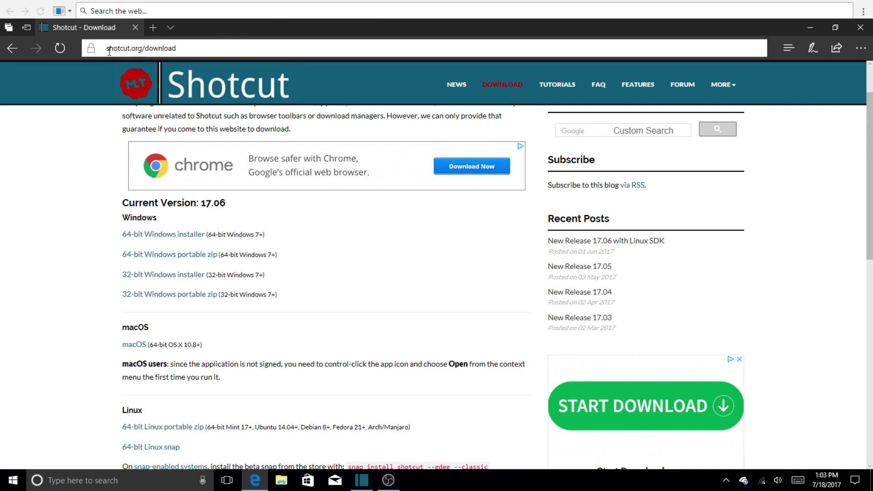
{"action": "left_click", "coordinate": [249, 110]}
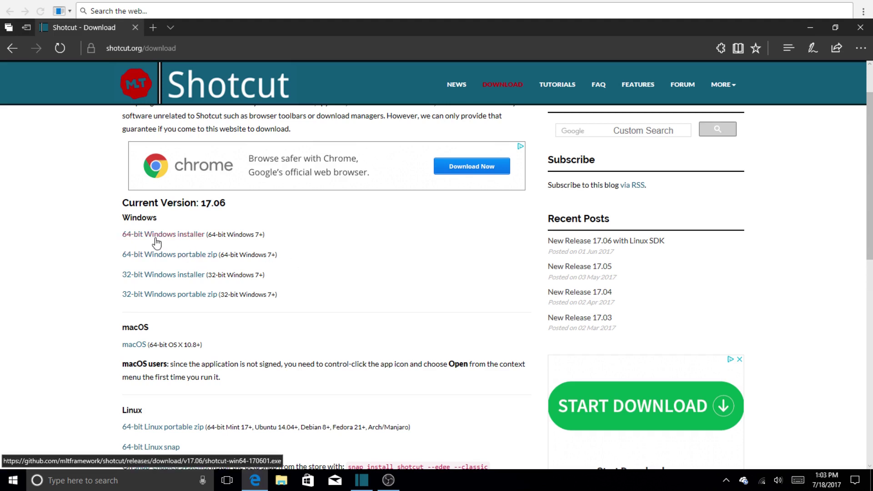
{"action": "left_click", "coordinate": [197, 235]}
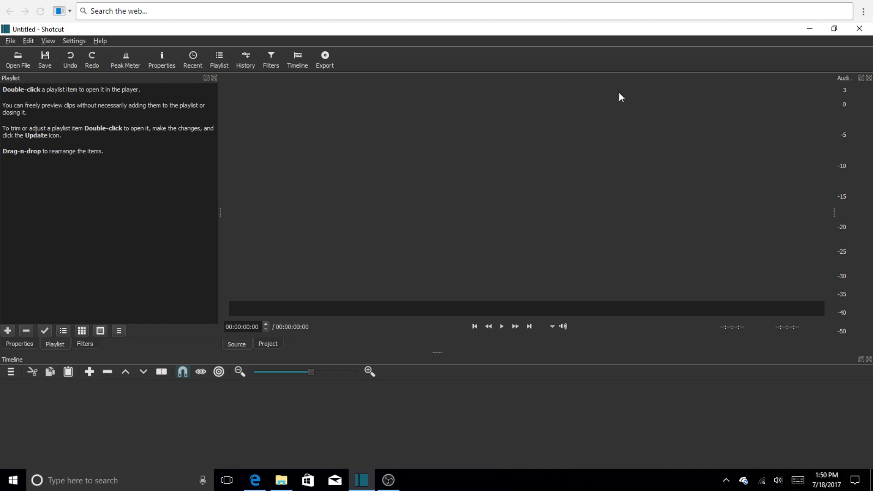
- Hide the audio peak meter beside the player, show it again, and try to resize it
{"action": "left_click", "coordinate": [868, 78]}
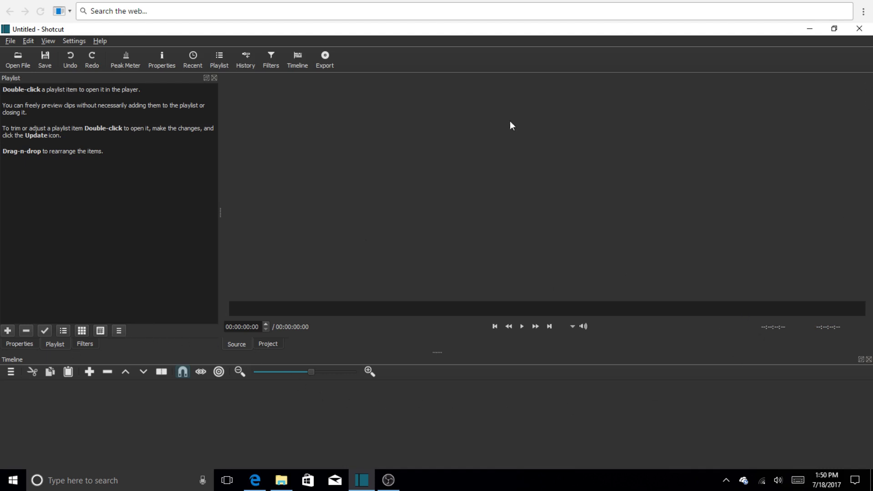
{"action": "left_click", "coordinate": [135, 61]}
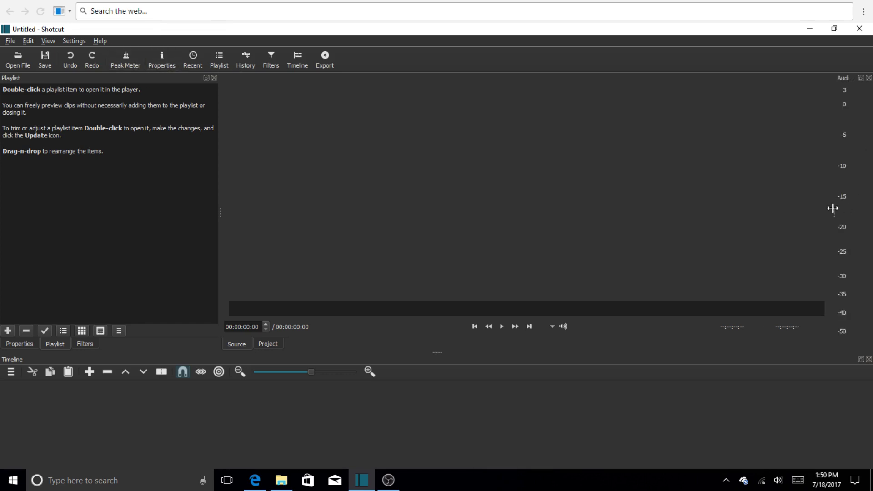
{"action": "mouse_move", "coordinate": [834, 213]}
{"action": "left_mouse_down"}
{"action": "mouse_move", "coordinate": [758, 233]}
{"action": "mouse_move", "coordinate": [844, 216]}
{"action": "left_mouse_up"}
- Add one audio track and one video track to the empty timeline
{"action": "left_click", "coordinate": [9, 373]}
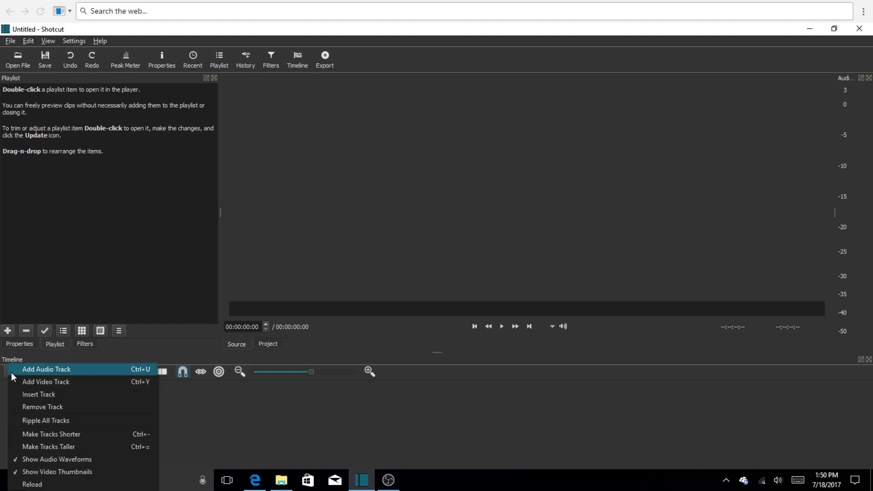
{"action": "left_click", "coordinate": [5, 370]}
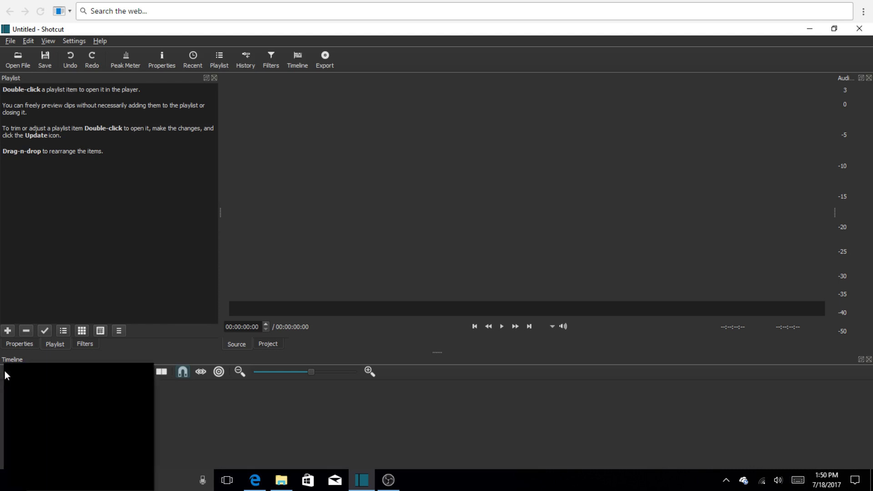
{"action": "left_click", "coordinate": [6, 373]}
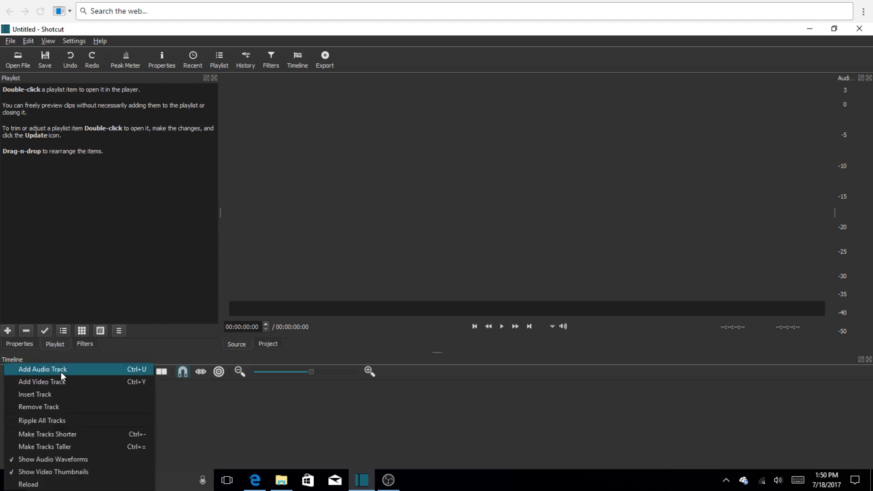
{"action": "left_click", "coordinate": [61, 371]}
{"action": "left_click", "coordinate": [14, 372]}
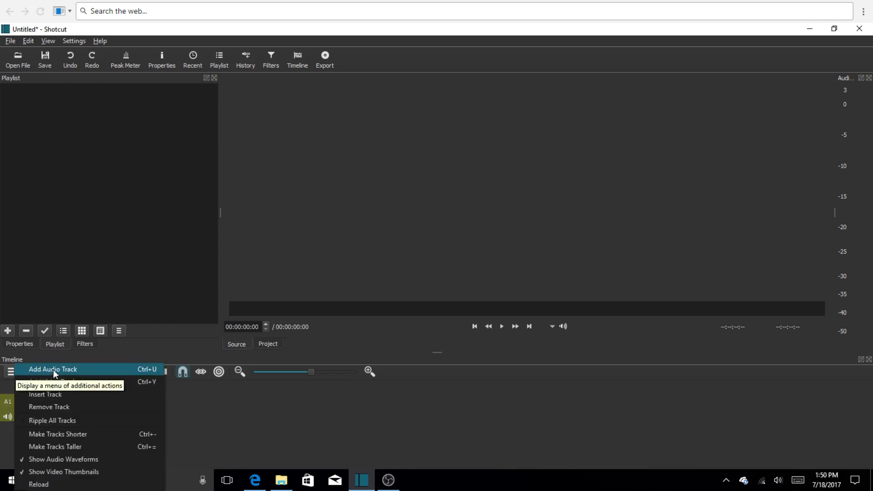
{"action": "left_click", "coordinate": [53, 384]}
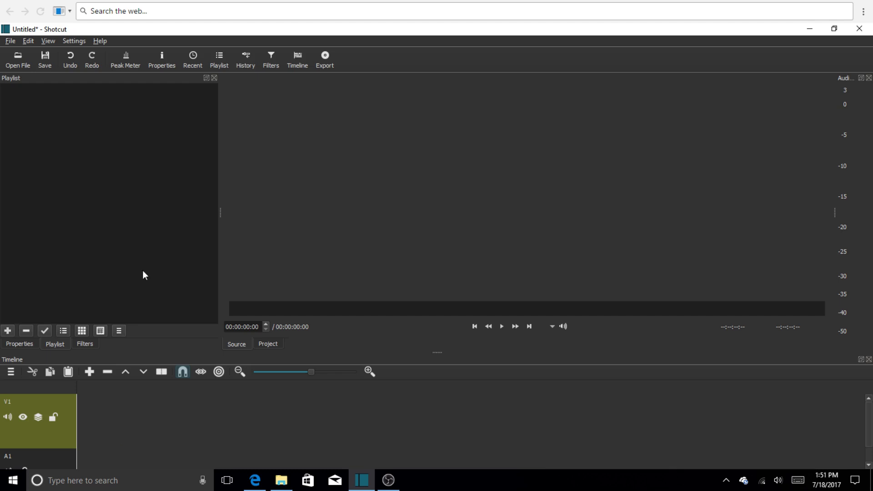
- Add the videos 4 and 4th (1) from the Youtube Creator documents folder to the playlist and close the file dialog
{"action": "left_click", "coordinate": [19, 62]}
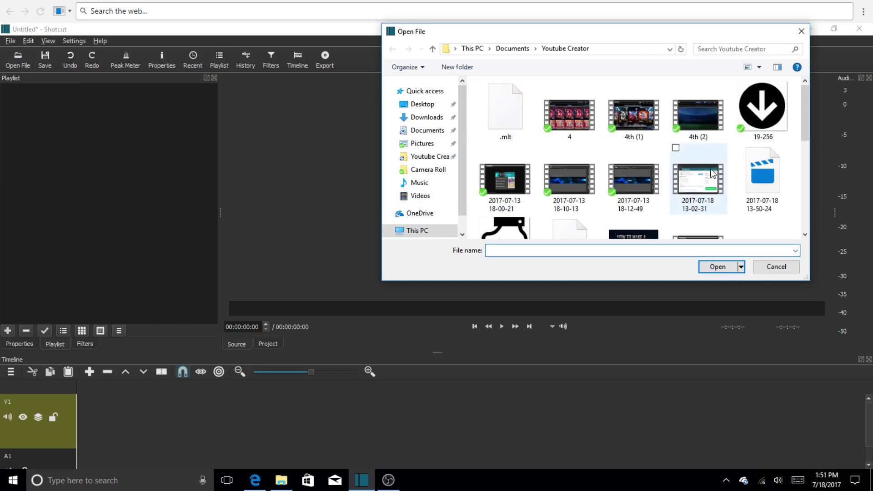
{"action": "scroll", "coordinate": [735, 164], "scroll_direction": "down", "scroll_amount": 5}
{"action": "scroll", "coordinate": [727, 160], "scroll_direction": "up", "scroll_amount": 5}
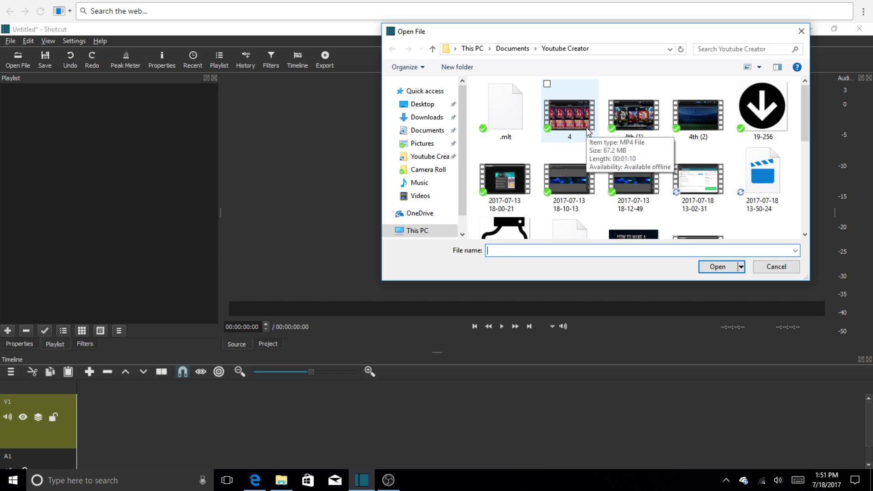
{"action": "left_click_drag", "start_coordinate": [587, 131], "coordinate": [24, 138]}
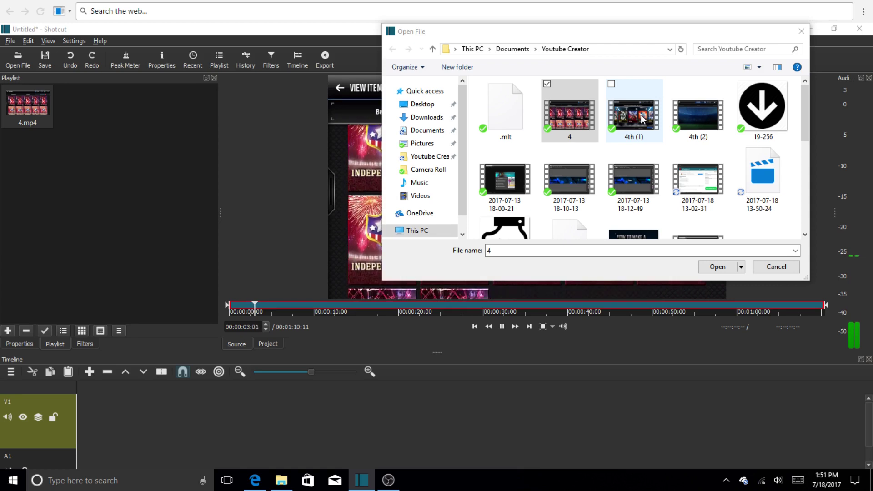
{"action": "left_click_drag", "start_coordinate": [642, 120], "coordinate": [82, 135]}
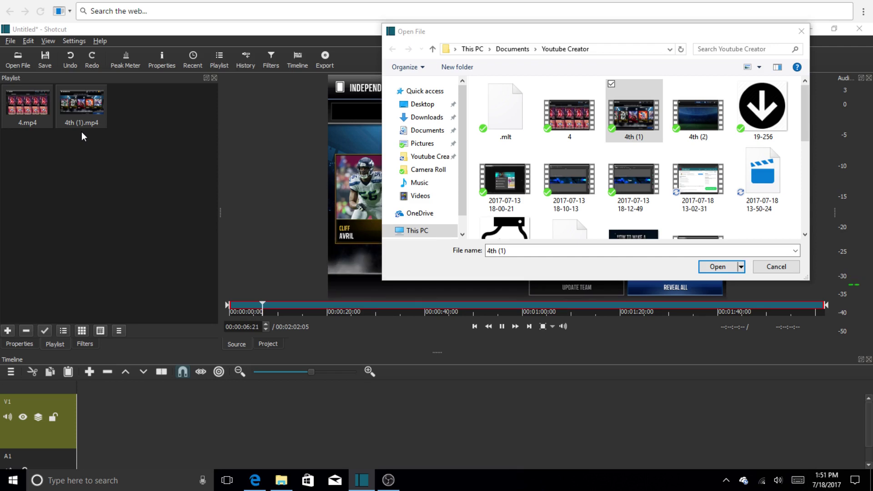
{"action": "left_click", "coordinate": [780, 270]}
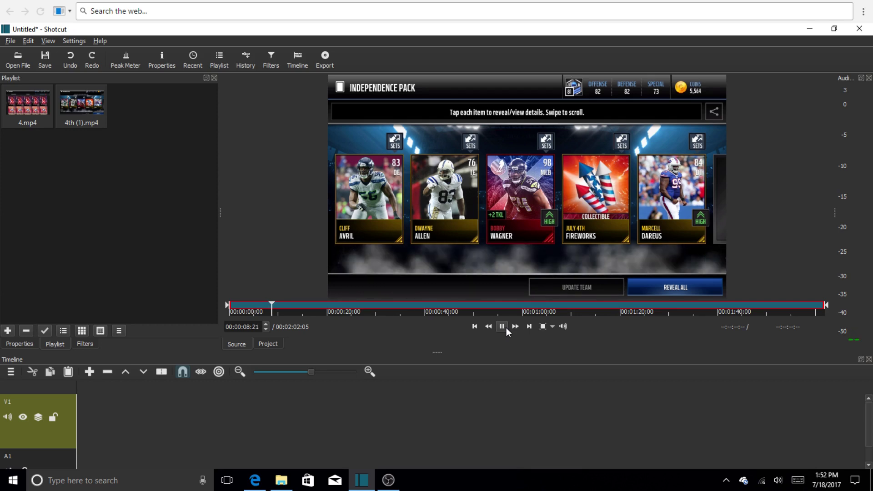
- Pause the 4th (1).mp4 preview and trim the clip to start at 00:00:07:01 and end at about 00:01:48:10
{"action": "left_click", "coordinate": [31, 109]}
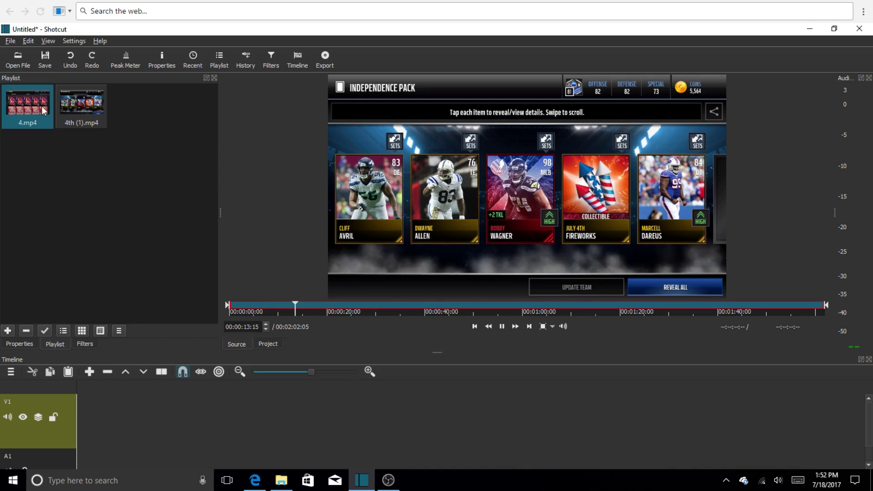
{"action": "key", "text": "space"}
{"action": "left_click_drag", "start_coordinate": [229, 304], "coordinate": [236, 305]}
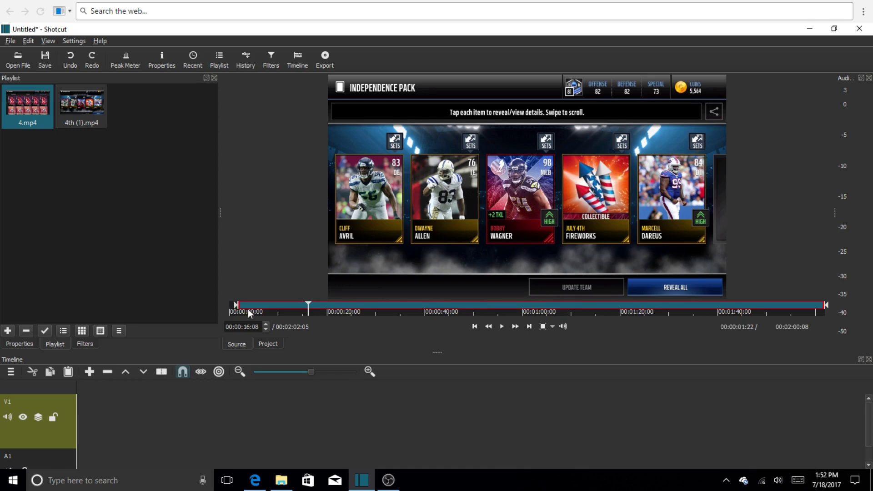
{"action": "left_click_drag", "start_coordinate": [248, 309], "coordinate": [270, 306]}
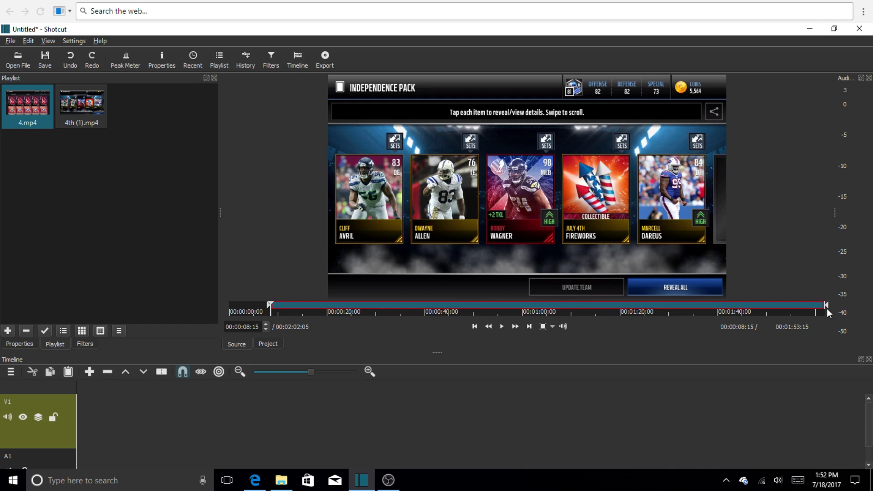
{"action": "left_click_drag", "start_coordinate": [827, 308], "coordinate": [759, 305]}
{"action": "key", "text": "space"}
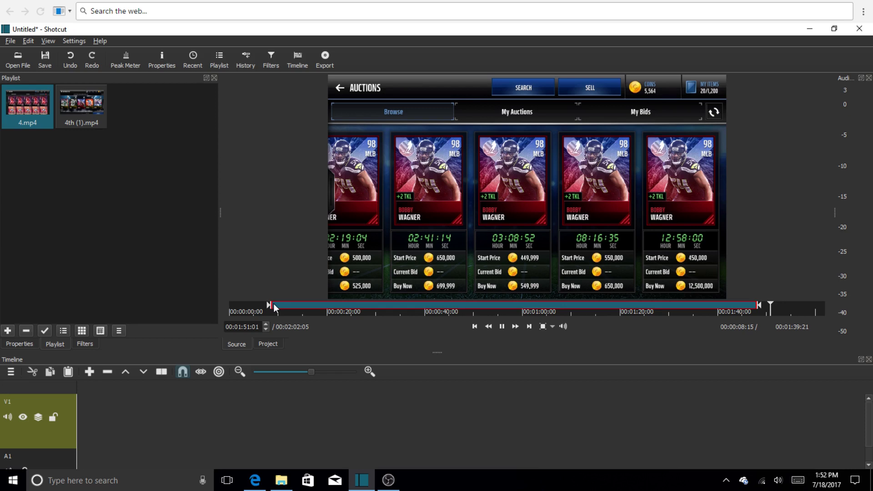
{"action": "left_click_drag", "start_coordinate": [273, 304], "coordinate": [266, 304]}
{"action": "left_click", "coordinate": [379, 302]}
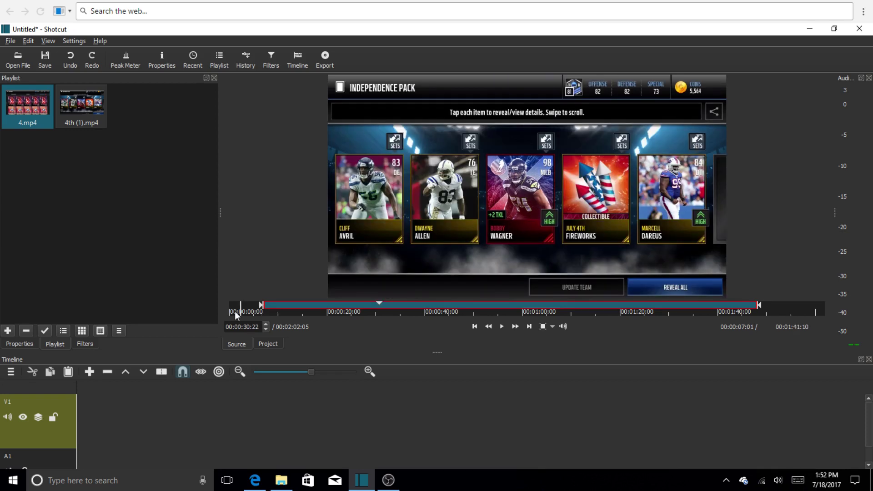
{"action": "left_click", "coordinate": [270, 309]}
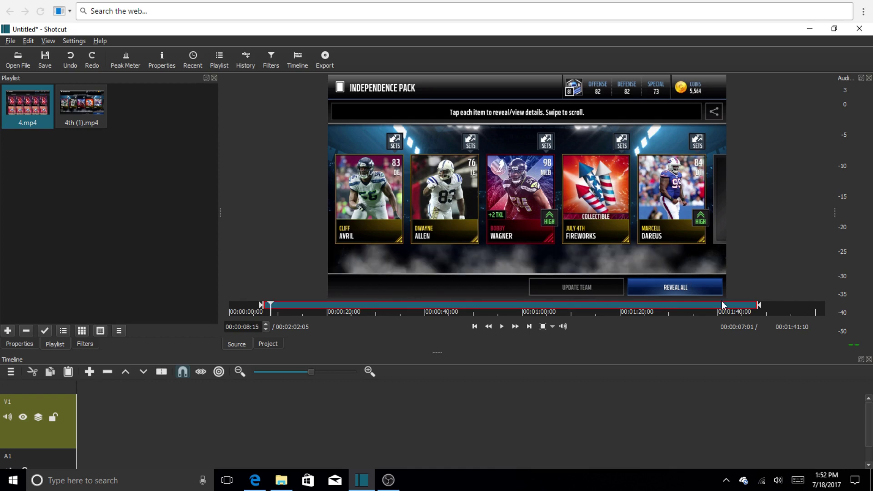
- Lower the preview player's volume
{"action": "left_click", "coordinate": [563, 326]}
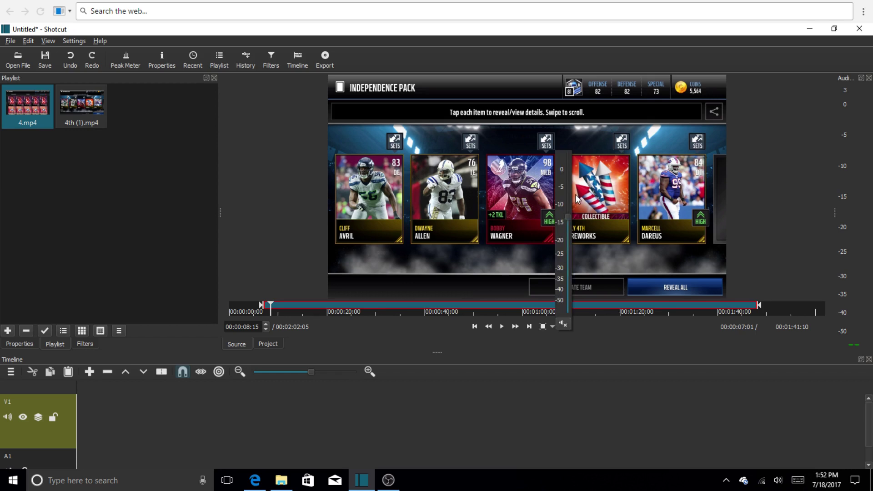
{"action": "left_click_drag", "start_coordinate": [568, 217], "coordinate": [567, 271]}
{"action": "left_click", "coordinate": [634, 360]}
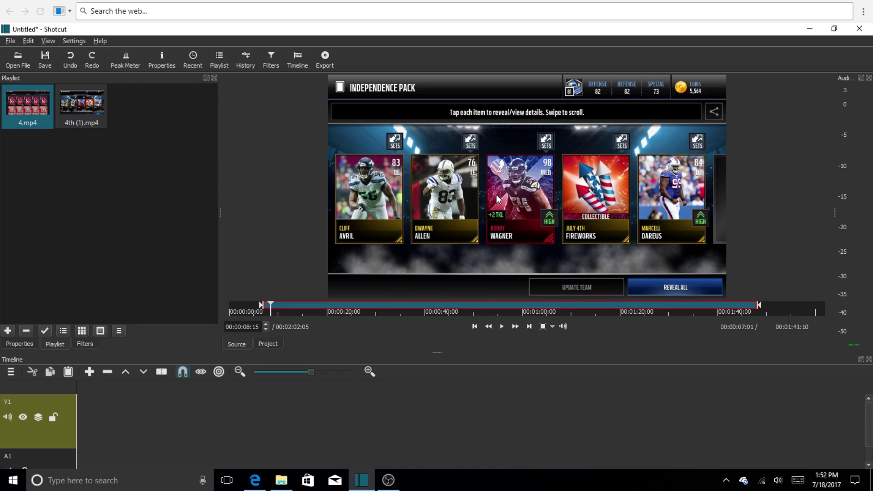
- Place the trimmed 4th (1).mp4 clip at the start of video track V1 and slightly enlarge the preview area
{"action": "left_click_drag", "start_coordinate": [496, 194], "coordinate": [80, 412]}
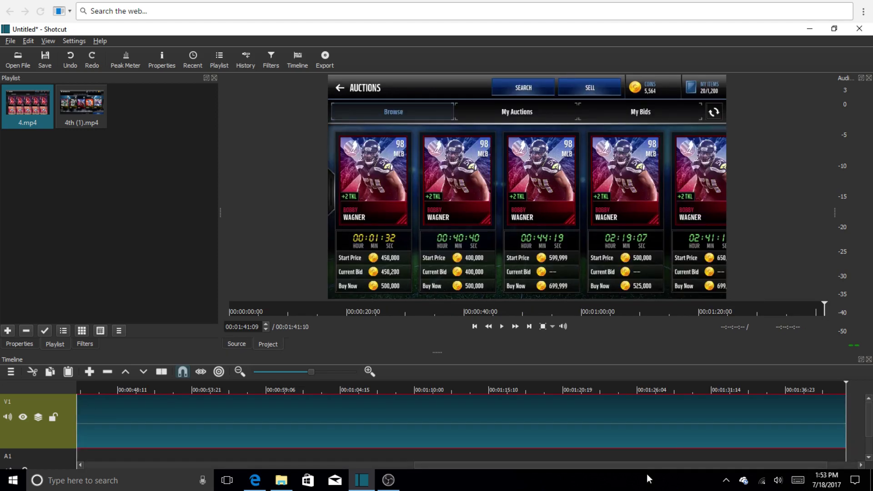
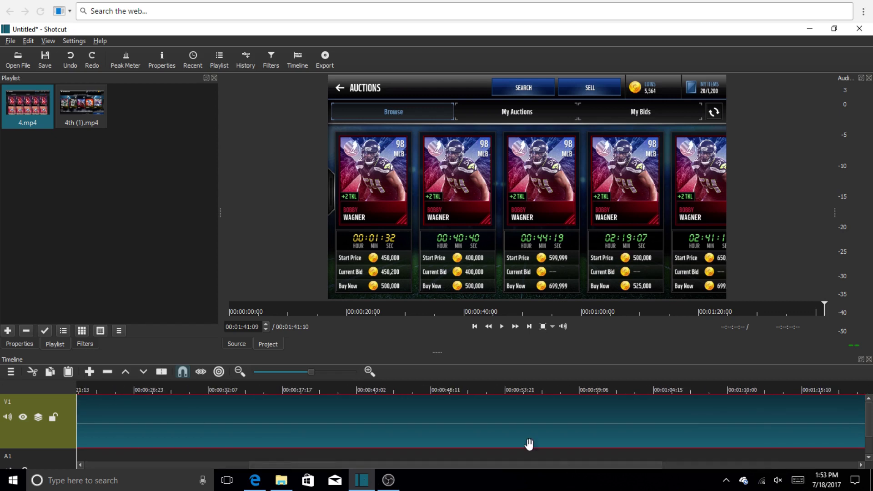
{"action": "left_click_drag", "start_coordinate": [312, 373], "coordinate": [280, 375]}
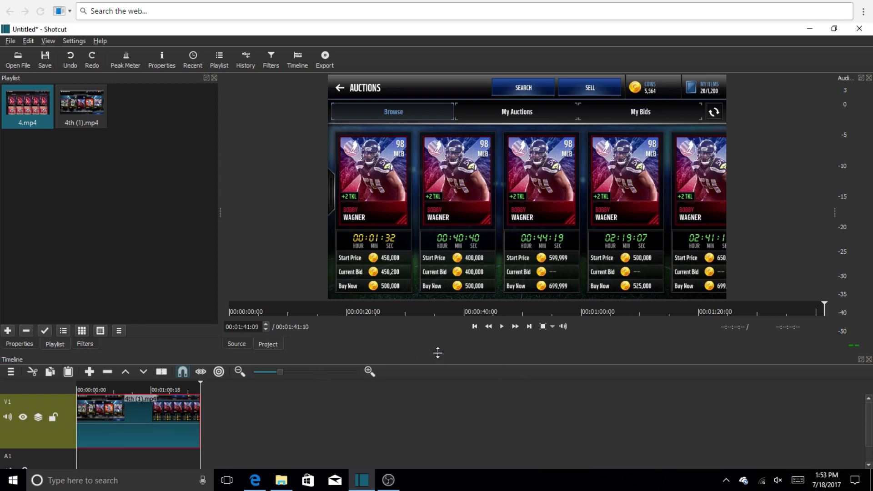
{"action": "left_click_drag", "start_coordinate": [438, 352], "coordinate": [410, 386]}
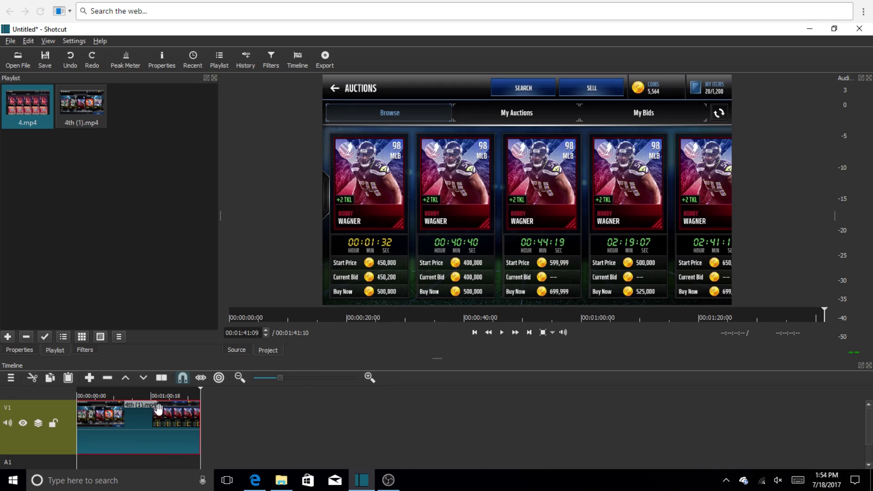
- Open 4.mp4 from the playlist and trim it to start at 00:00:04:06 and end at about 00:01:03:11
{"action": "left_click", "coordinate": [79, 105]}
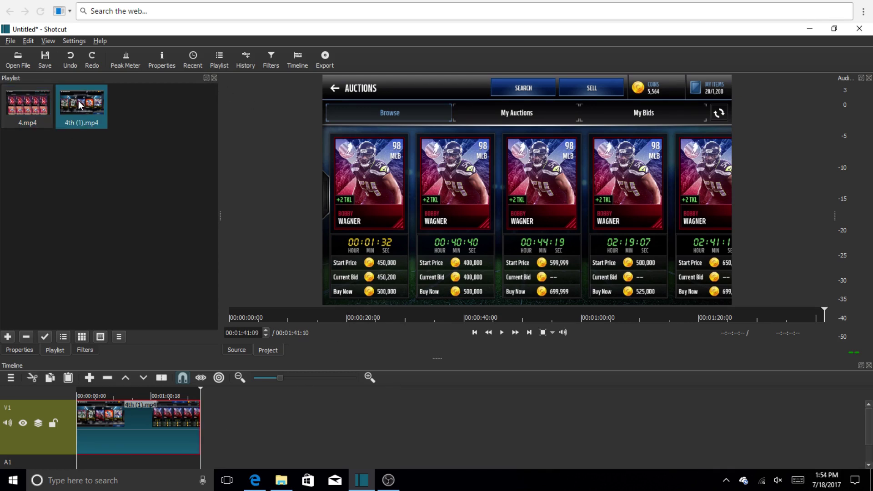
{"action": "double_click", "coordinate": [78, 104]}
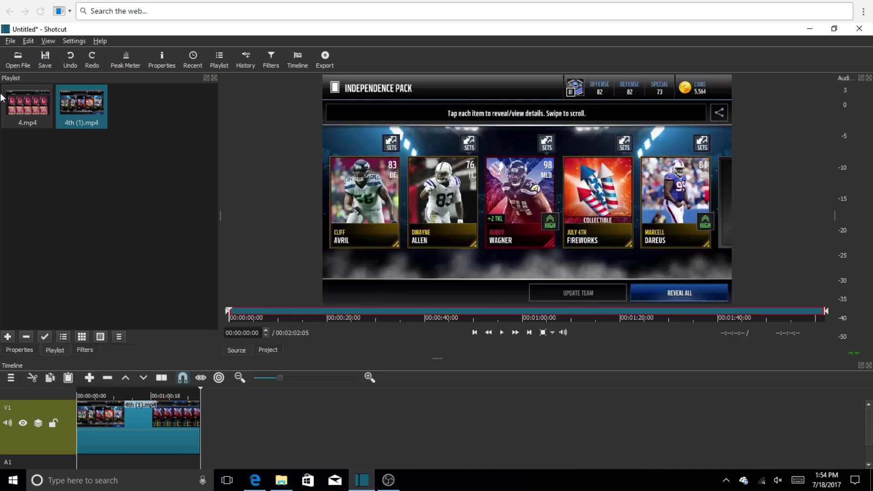
{"action": "double_click", "coordinate": [17, 102]}
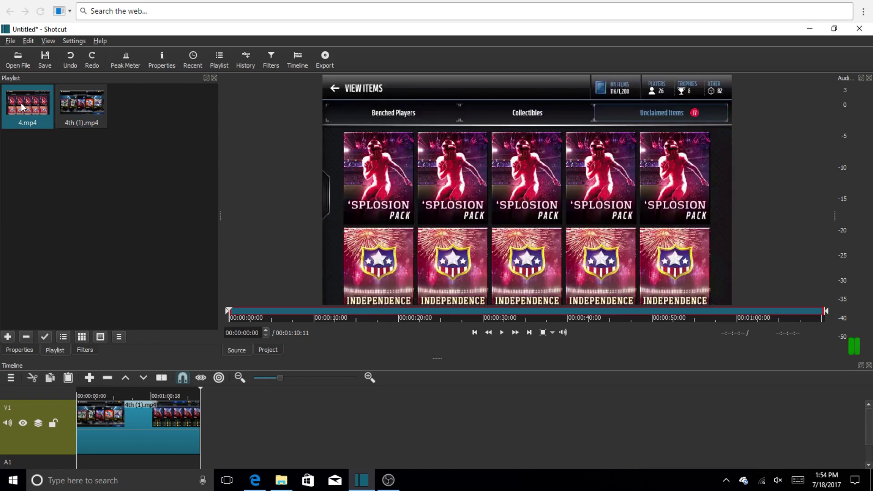
{"action": "left_click_drag", "start_coordinate": [230, 314], "coordinate": [263, 312]}
{"action": "left_click", "coordinate": [502, 332]}
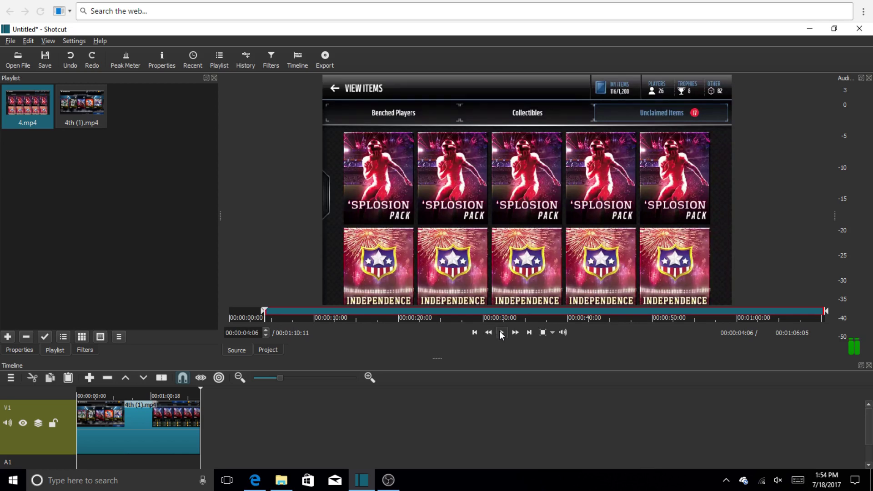
{"action": "left_click_drag", "start_coordinate": [822, 313], "coordinate": [767, 313]}
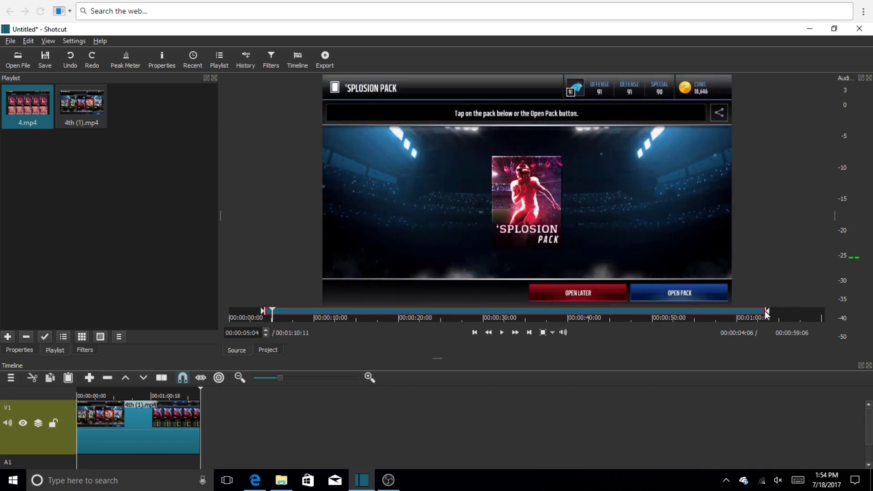
- Mute the preview player and append the trimmed 4.mp4 clip directly after the first clip on track V1
{"action": "left_click", "coordinate": [563, 332]}
{"action": "left_click", "coordinate": [569, 333]}
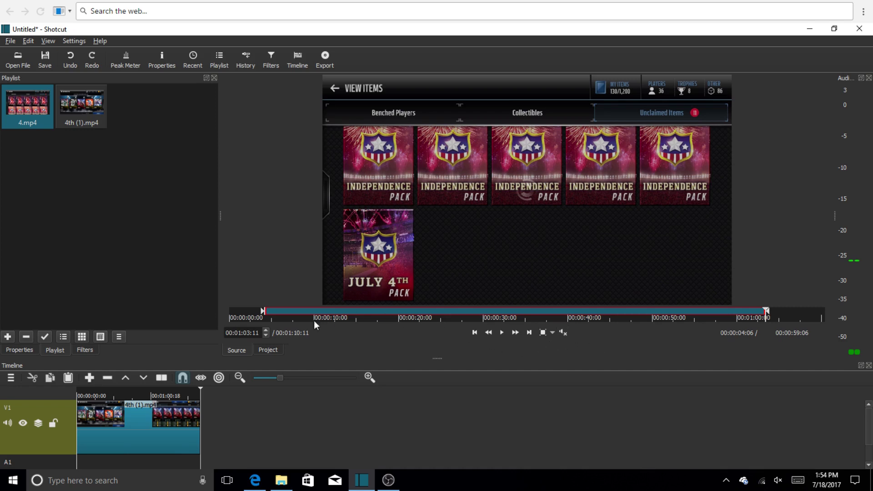
{"action": "left_click_drag", "start_coordinate": [515, 211], "coordinate": [201, 405]}
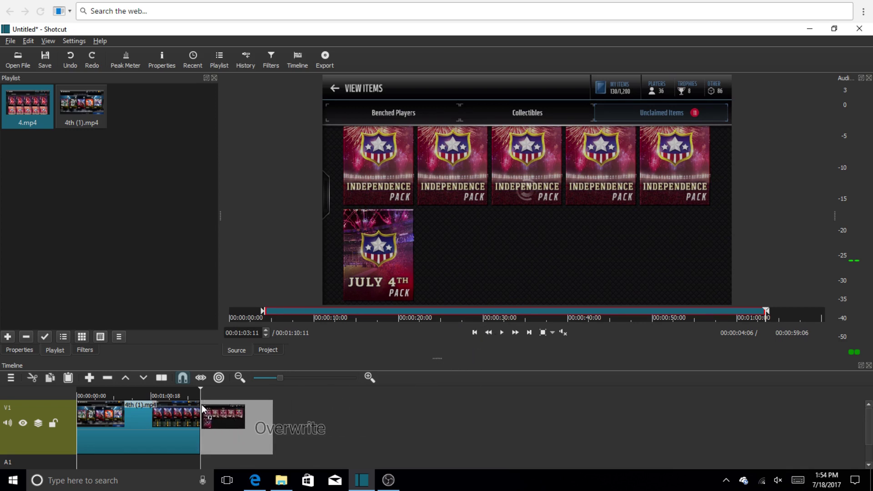
{"action": "left_click_drag", "start_coordinate": [201, 404], "coordinate": [201, 405]}
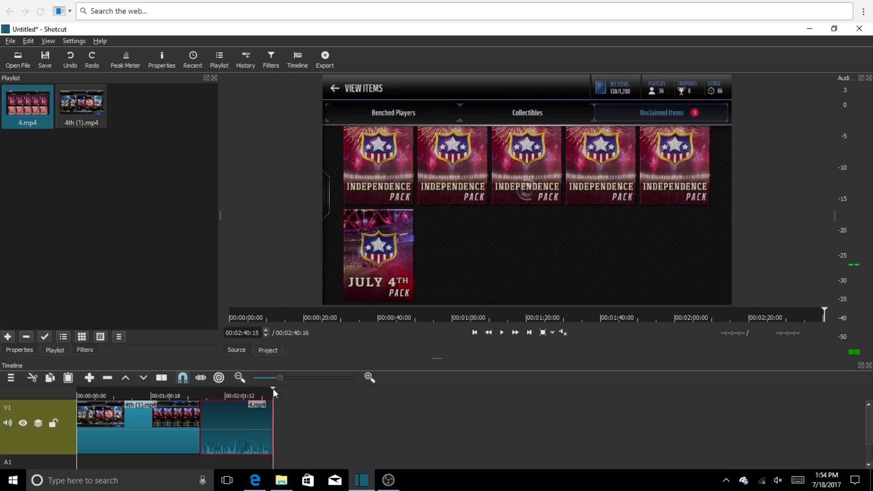
- Place the playhead at the junction of the two clips and bring up the available filters for the 4.mp4 clip
{"action": "left_click_drag", "start_coordinate": [273, 389], "coordinate": [200, 411]}
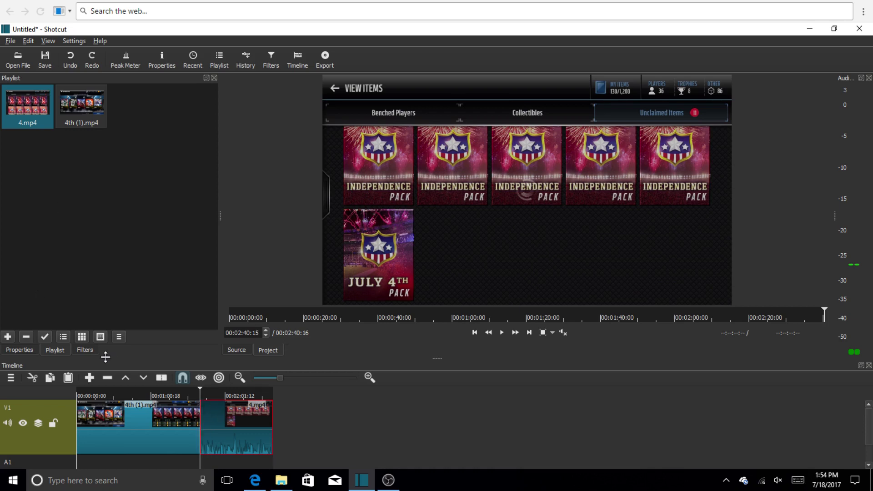
{"action": "left_click", "coordinate": [85, 350]}
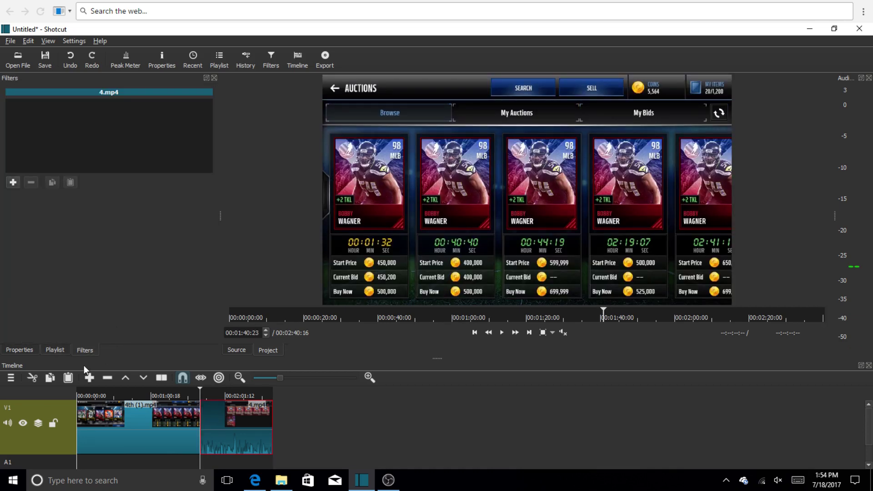
{"action": "left_click", "coordinate": [12, 185]}
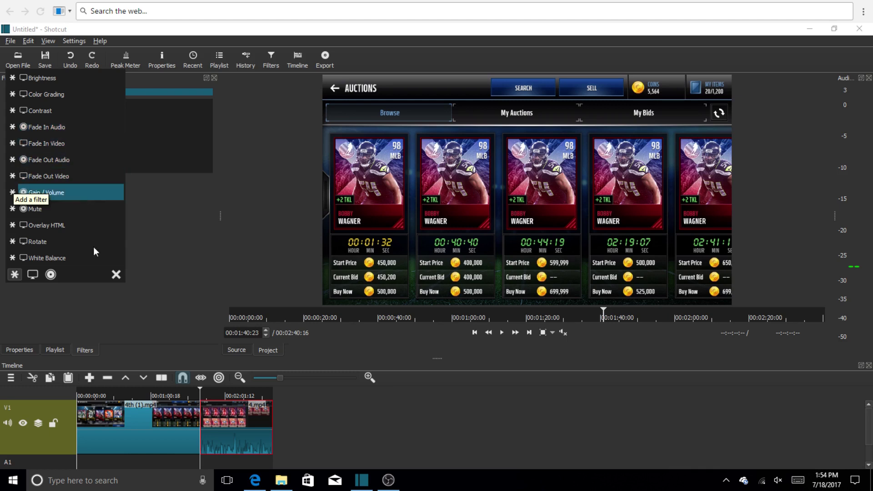
- Add a Fade In Video filter to the 4th (1).mp4 clip and preview it from the start of the timeline
{"action": "left_click_drag", "start_coordinate": [201, 387], "coordinate": [56, 417]}
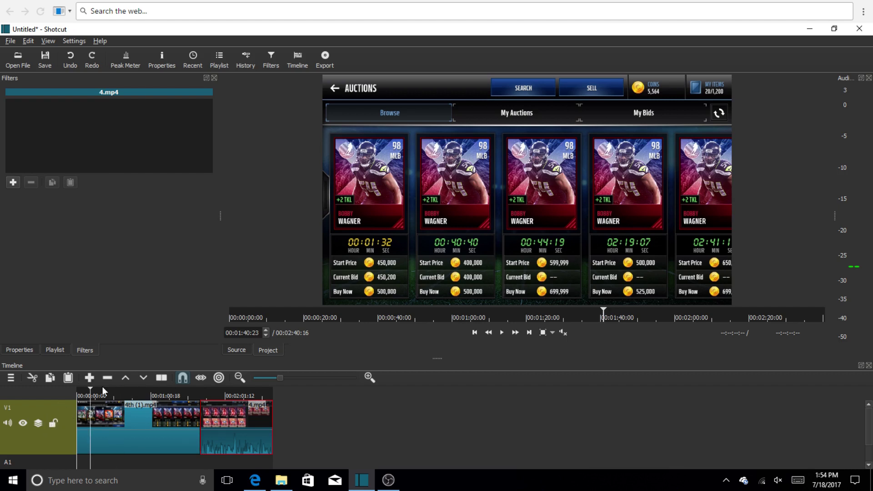
{"action": "left_click", "coordinate": [89, 391]}
{"action": "left_click", "coordinate": [78, 392]}
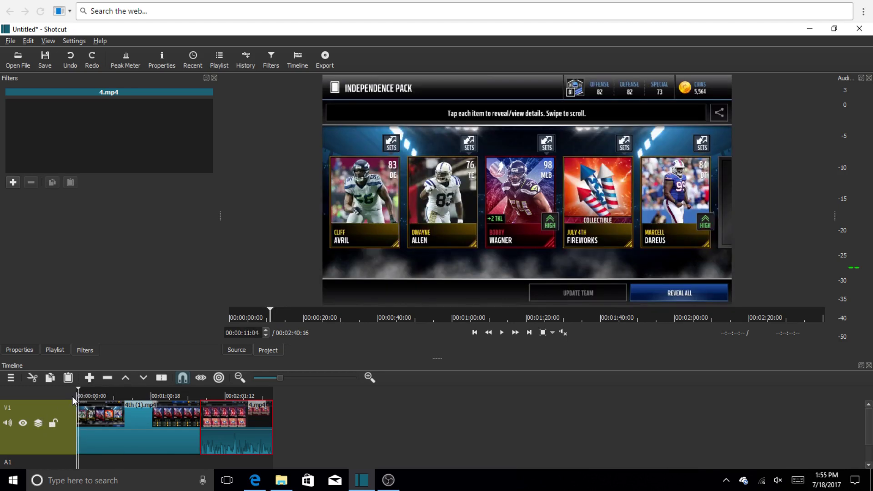
{"action": "left_click", "coordinate": [72, 397]}
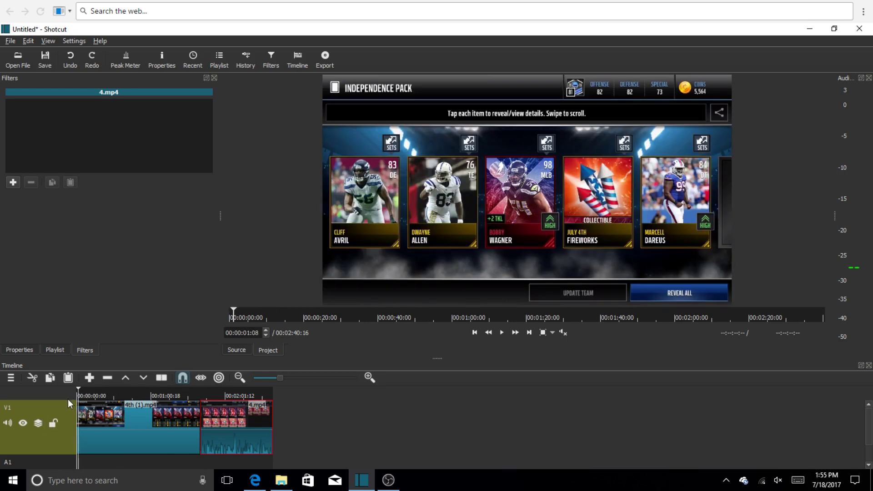
{"action": "left_click", "coordinate": [123, 411]}
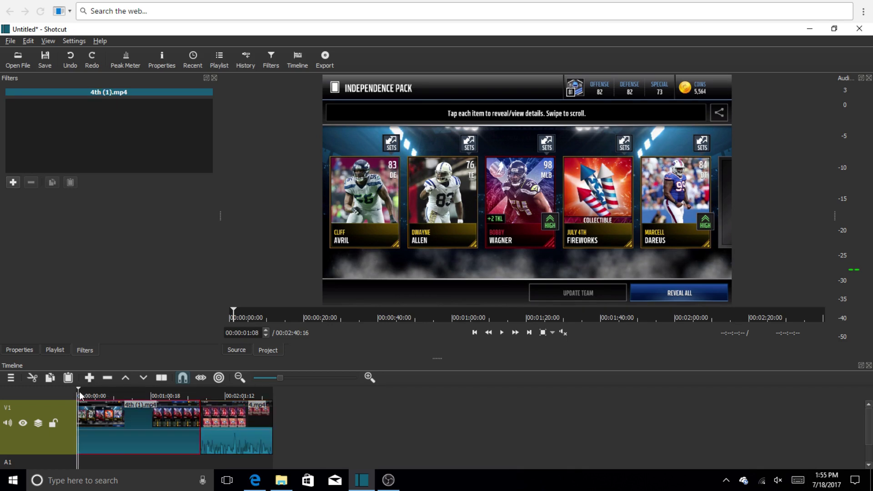
{"action": "left_click", "coordinate": [13, 182]}
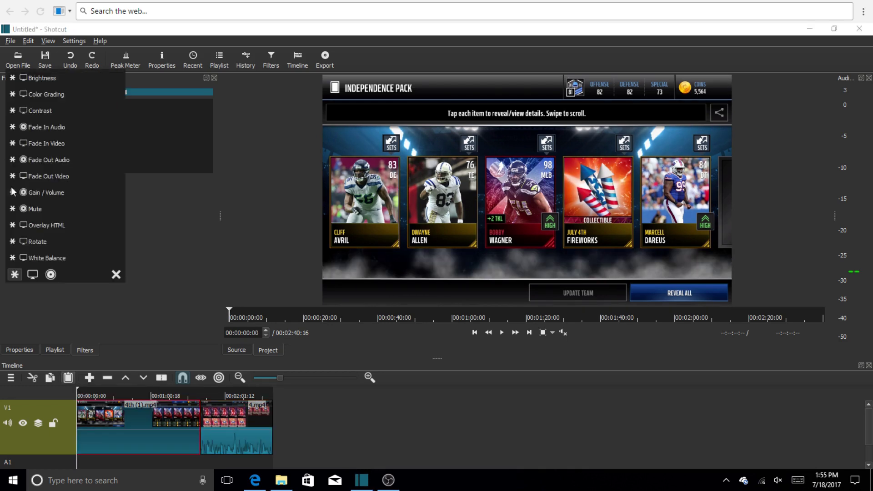
{"action": "left_click", "coordinate": [58, 144]}
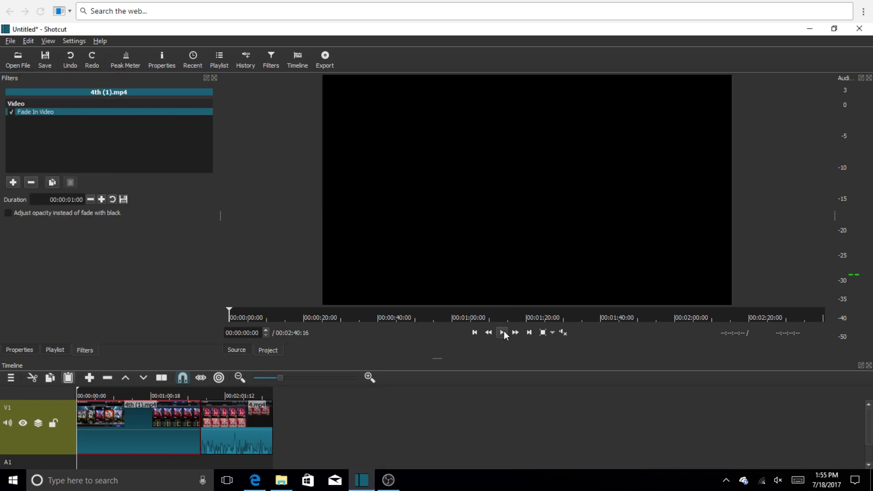
{"action": "left_click", "coordinate": [503, 332]}
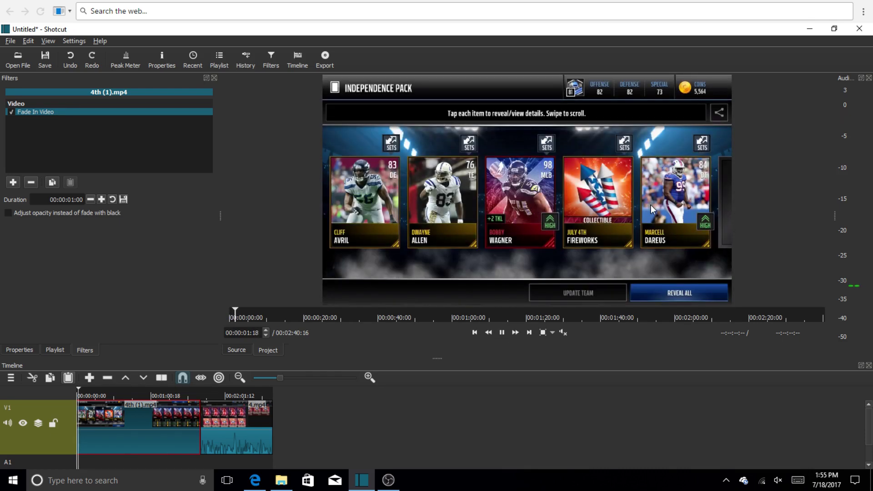
{"action": "left_click", "coordinate": [503, 332]}
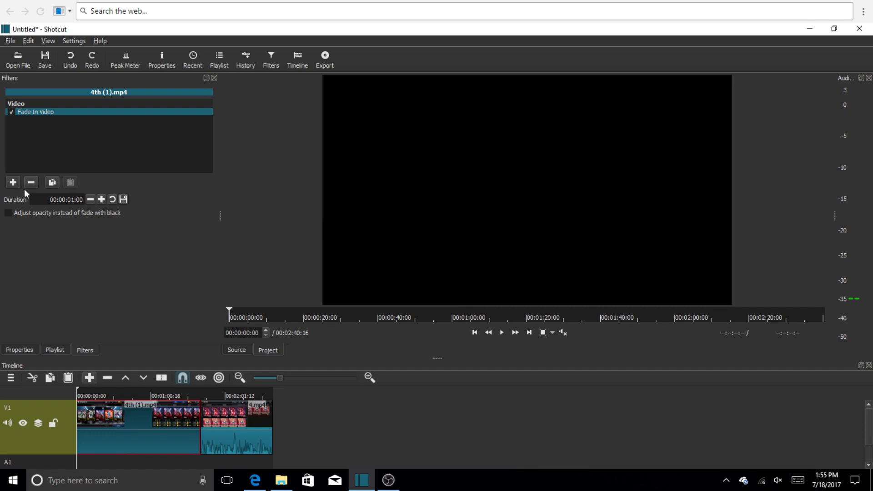
- Add a Fade Out Video filter to the 4th (1).mp4 clip and preview the end of that clip
{"action": "left_click", "coordinate": [17, 184]}
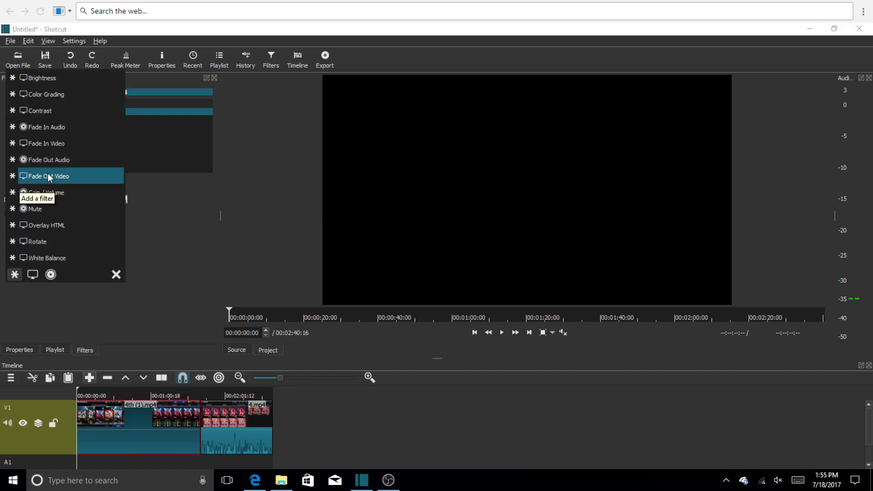
{"action": "left_click", "coordinate": [47, 173]}
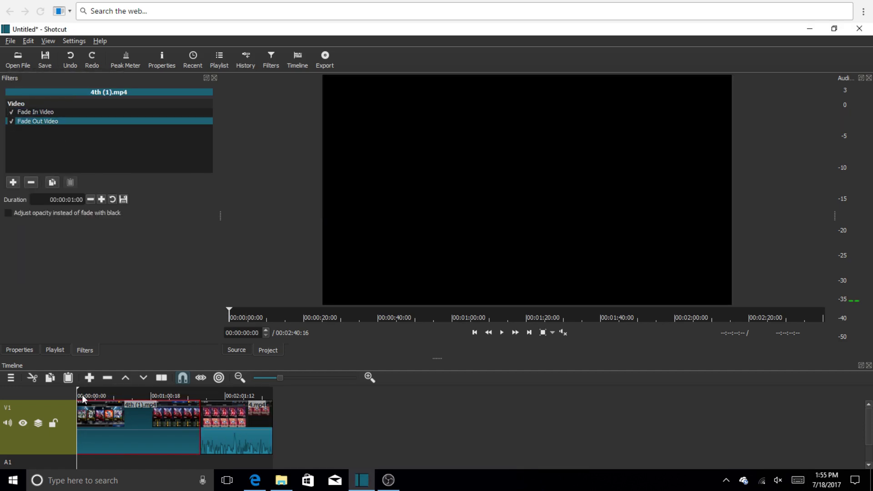
{"action": "left_click_drag", "start_coordinate": [78, 389], "coordinate": [196, 401]}
{"action": "left_click", "coordinate": [502, 333]}
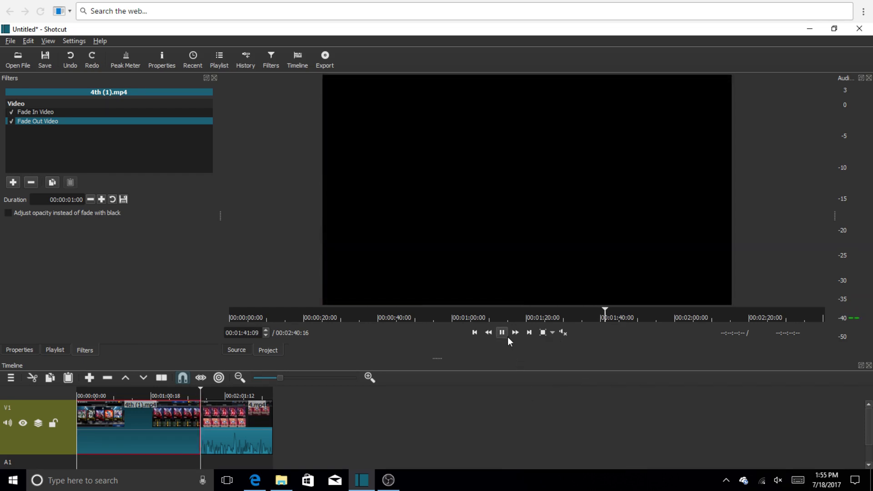
{"action": "left_click", "coordinate": [506, 336]}
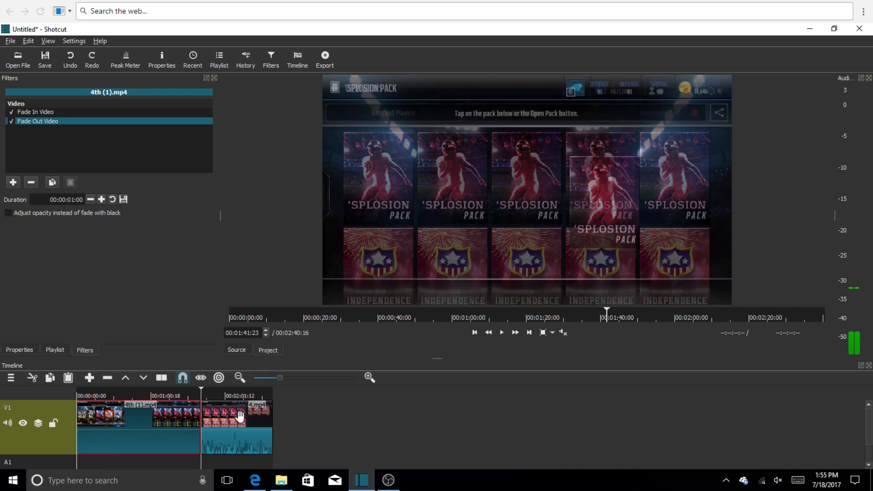
- Add a Fade In Video filter to the 4.mp4 clip and preview its opening
{"action": "left_click", "coordinate": [246, 438]}
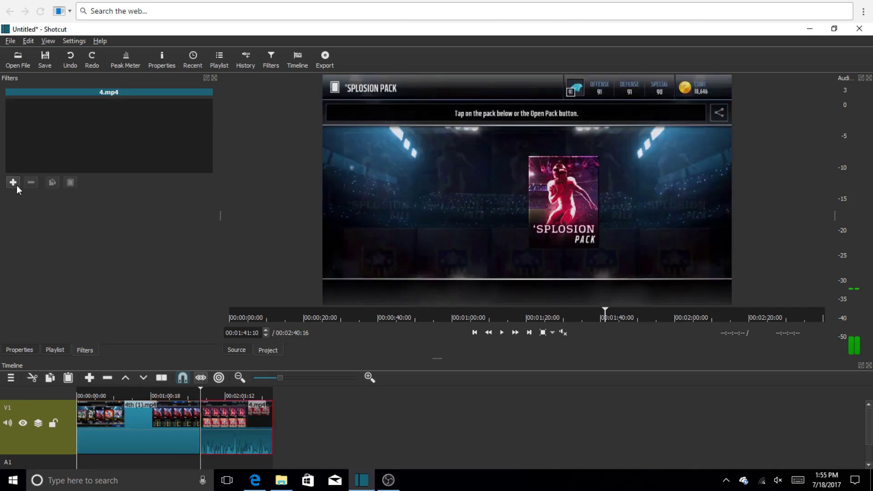
{"action": "left_click", "coordinate": [16, 184]}
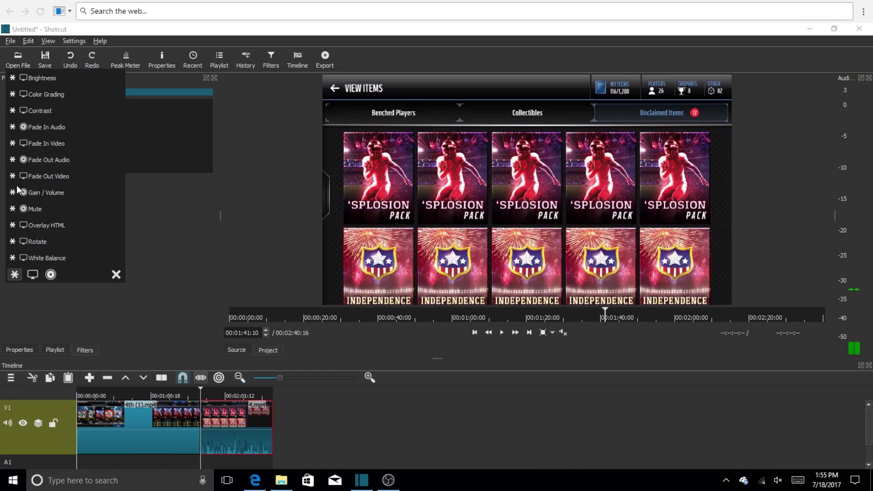
{"action": "left_click", "coordinate": [69, 148]}
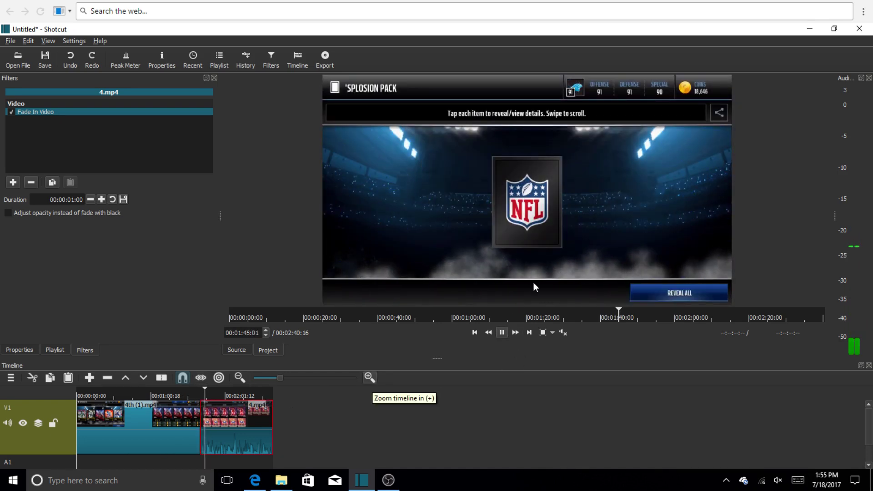
{"action": "left_click", "coordinate": [502, 333]}
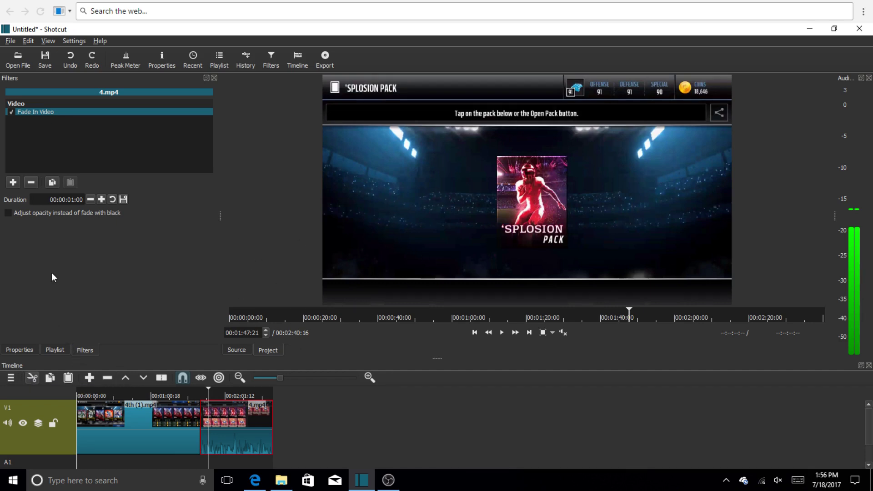
- Try to add a second Fade In Video filter to the 4.mp4 clip
{"action": "left_click_drag", "start_coordinate": [280, 377], "coordinate": [160, 402]}
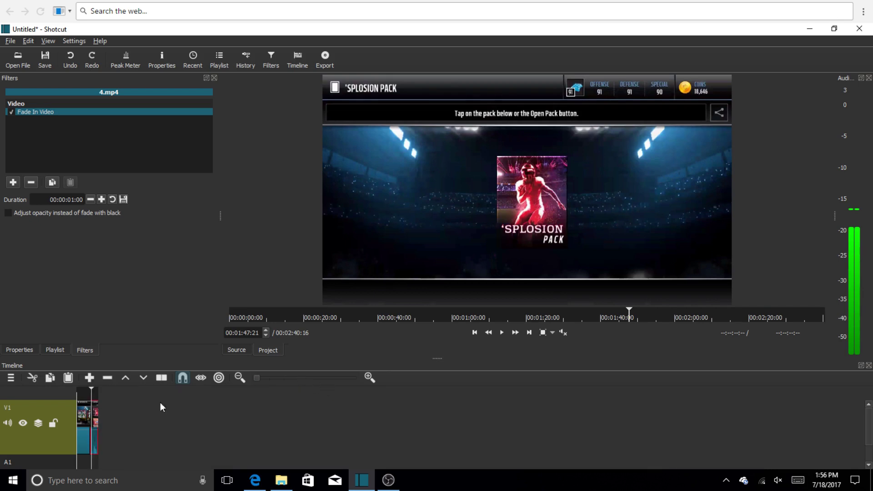
{"action": "left_click", "coordinate": [14, 183]}
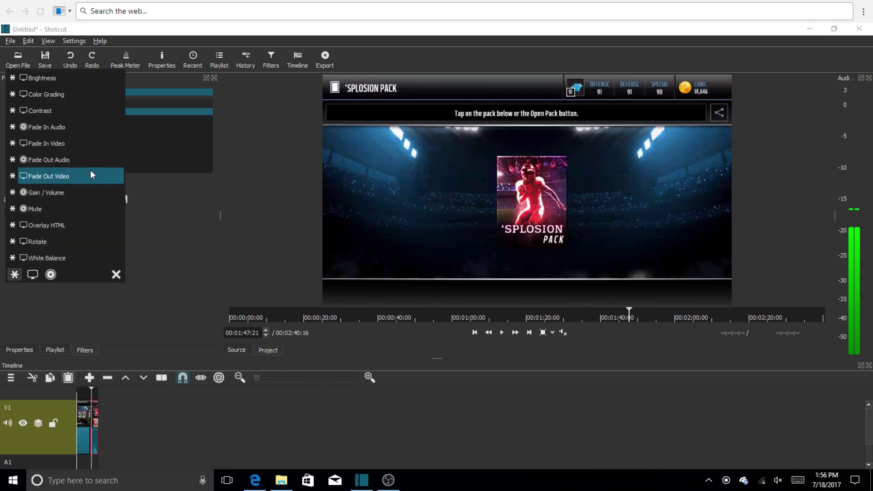
{"action": "left_click", "coordinate": [79, 144]}
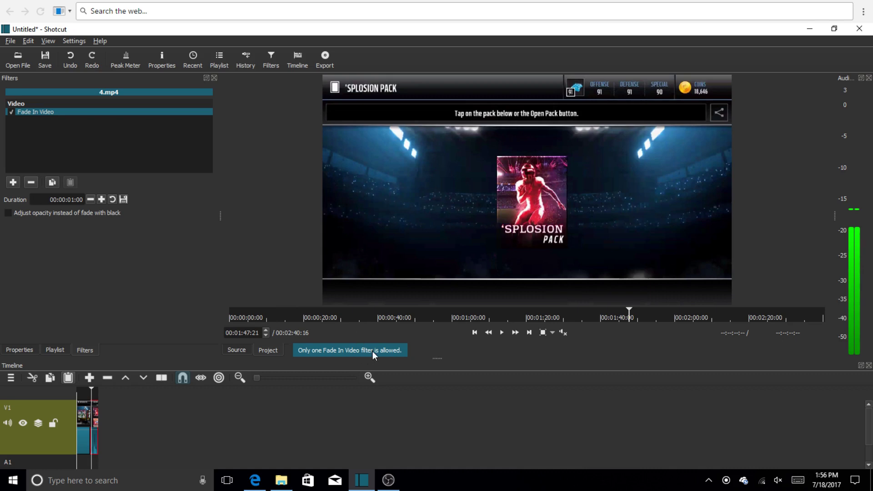
- Adjust the timeline zoom to fit both clips and bring audio track A1 into view
{"action": "scroll", "coordinate": [256, 381], "scroll_direction": "up", "scroll_amount": 5}
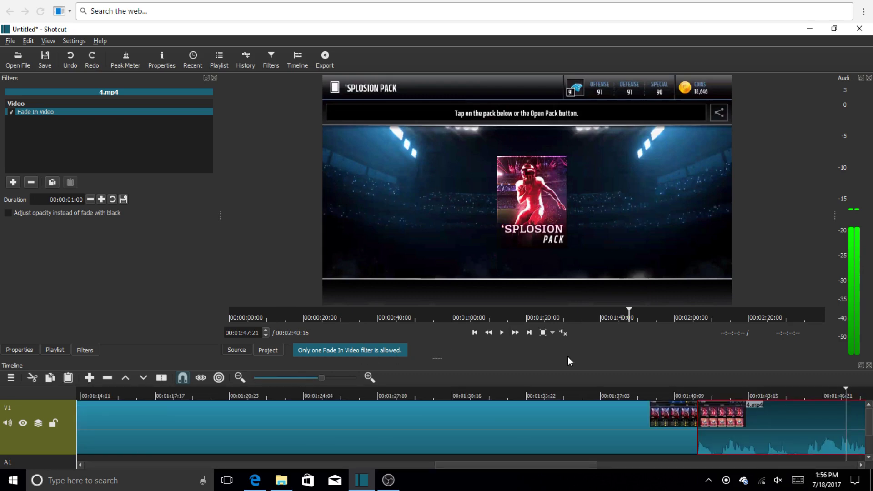
{"action": "left_click_drag", "start_coordinate": [322, 377], "coordinate": [279, 384]}
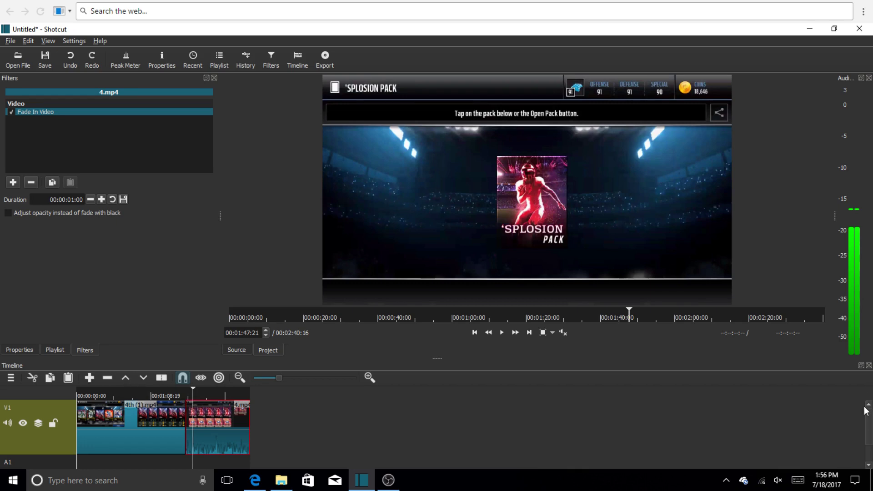
{"action": "scroll", "coordinate": [865, 411], "scroll_direction": "down", "scroll_amount": 2}
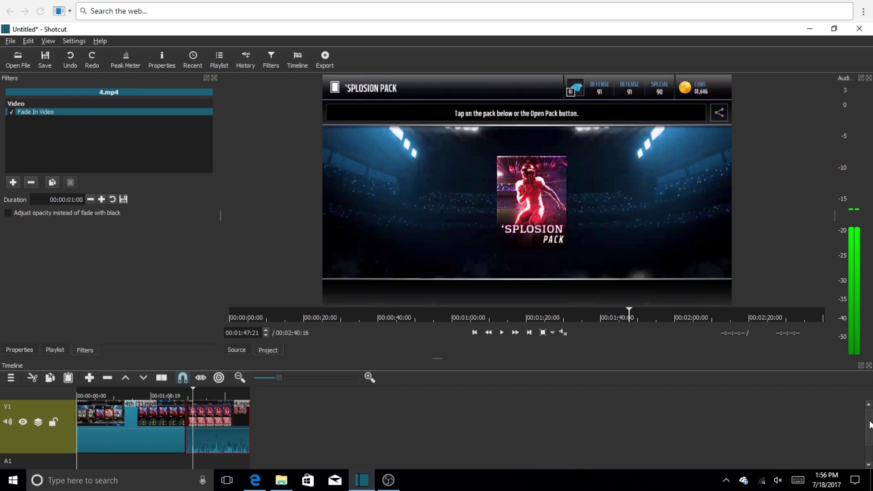
{"action": "left_click", "coordinate": [19, 65]}
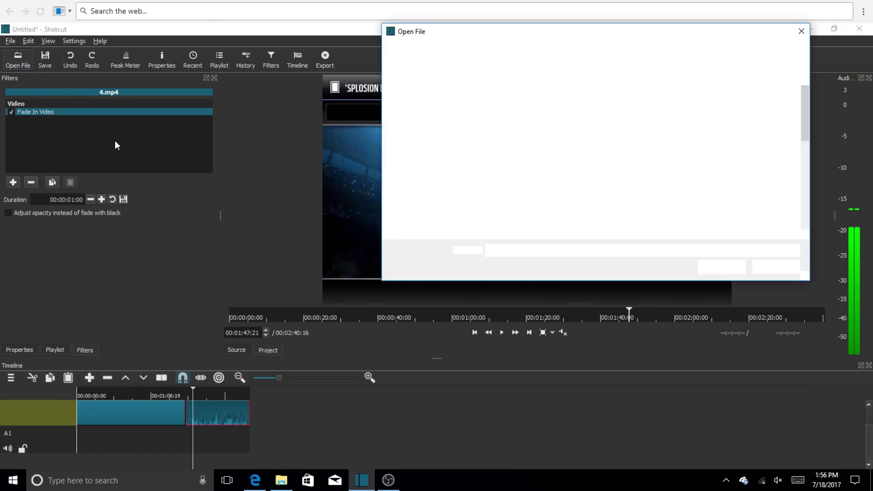
{"action": "left_click", "coordinate": [57, 349]}
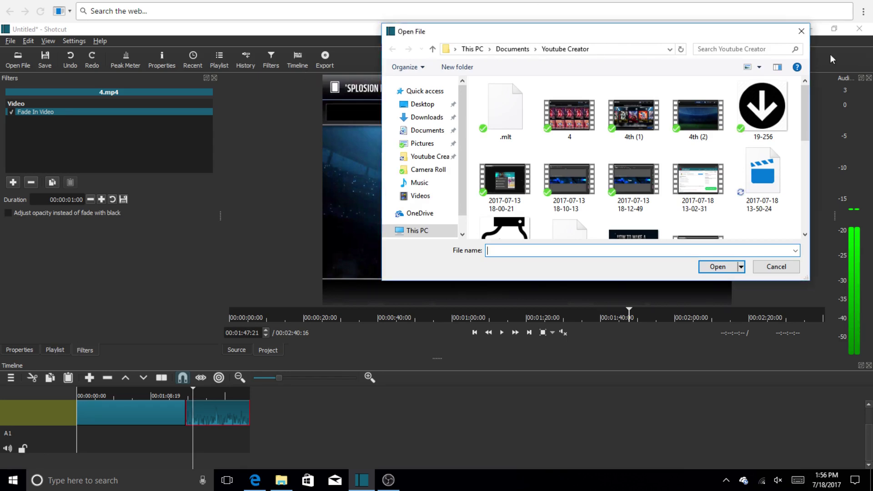
{"action": "left_click", "coordinate": [801, 31]}
- Show the playlist and add the song Peyruis - Smooth (HOUSE) from the Music folder to it
{"action": "left_click", "coordinate": [55, 350]}
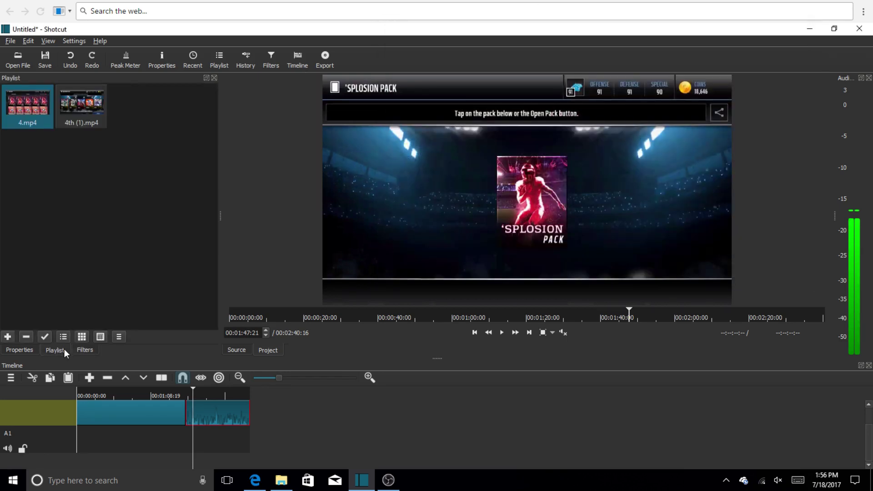
{"action": "left_click", "coordinate": [13, 61]}
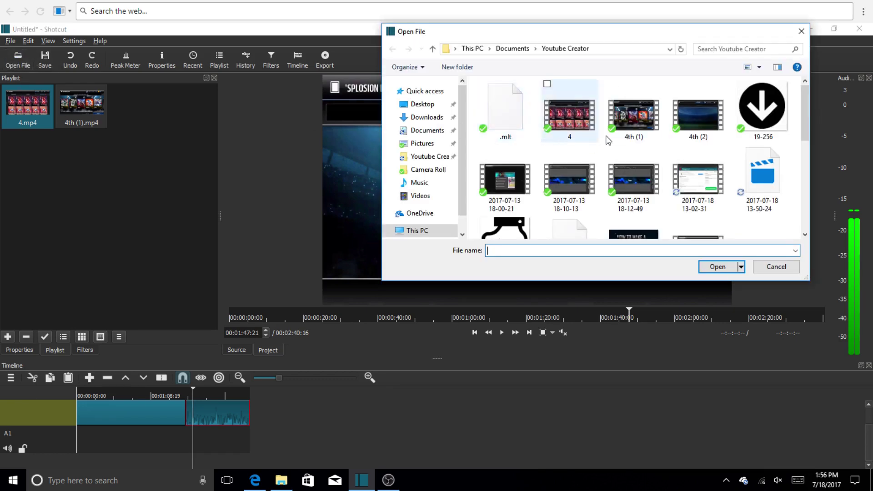
{"action": "left_click_drag", "start_coordinate": [804, 114], "coordinate": [786, 213]}
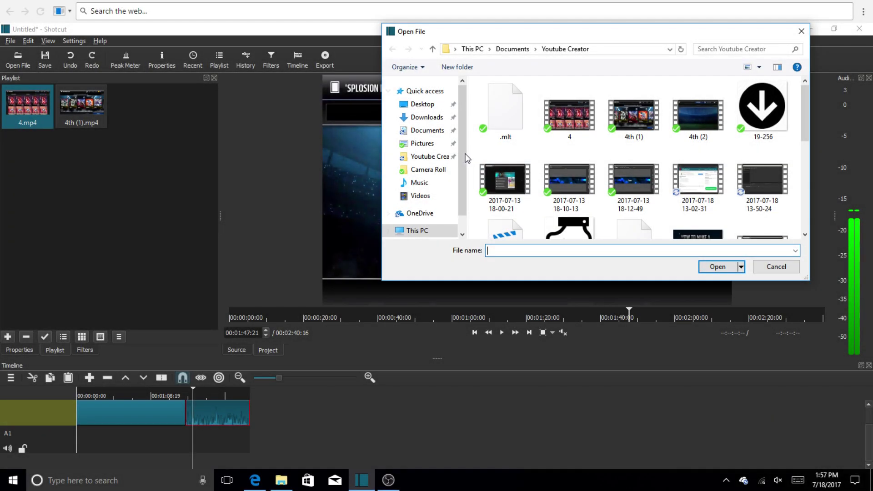
{"action": "scroll", "coordinate": [466, 158], "scroll_direction": "down", "scroll_amount": 1}
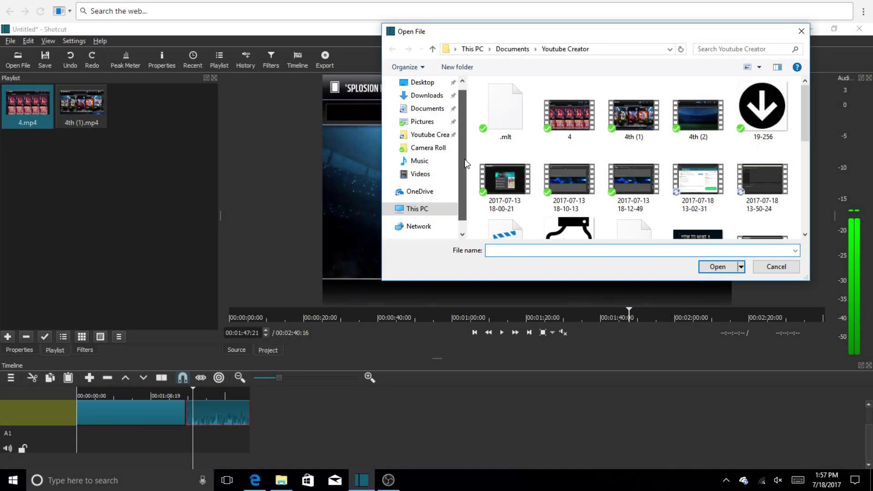
{"action": "left_click", "coordinate": [426, 162]}
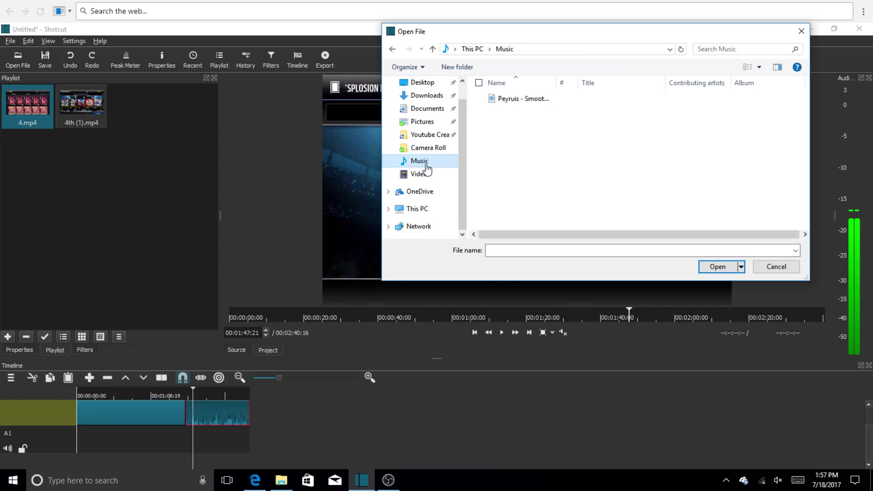
{"action": "left_click", "coordinate": [558, 104]}
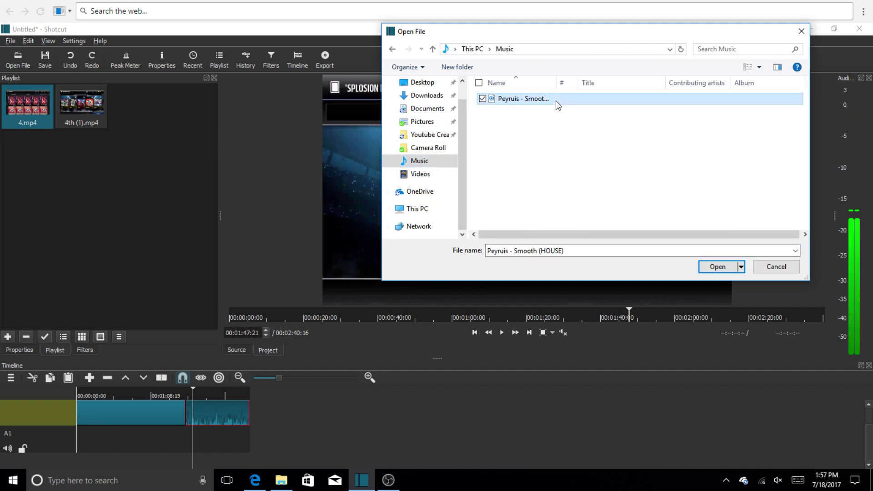
{"action": "left_click_drag", "start_coordinate": [556, 102], "coordinate": [141, 136]}
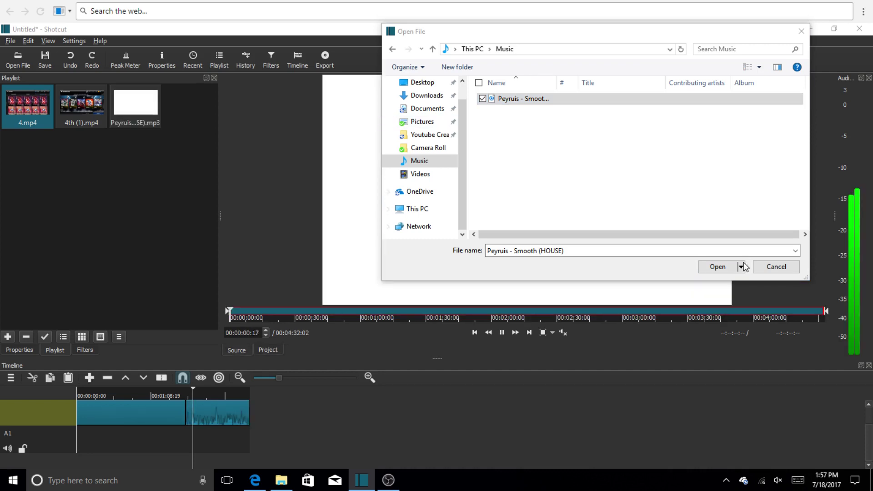
{"action": "left_click", "coordinate": [712, 268]}
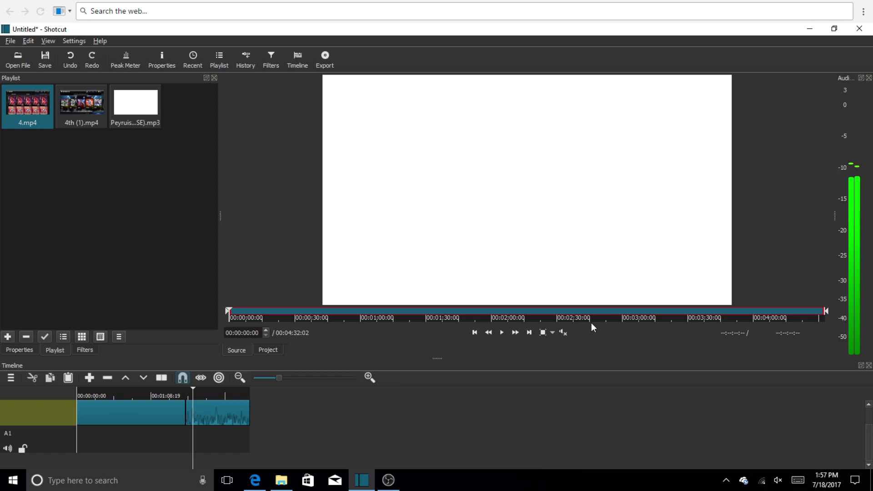
- Play the imported song in the source preview with the system sound turned up briefly, and mute the sound again
{"action": "key", "text": "space"}
{"action": "key", "text": "XF86AudioRaiseVolume"}
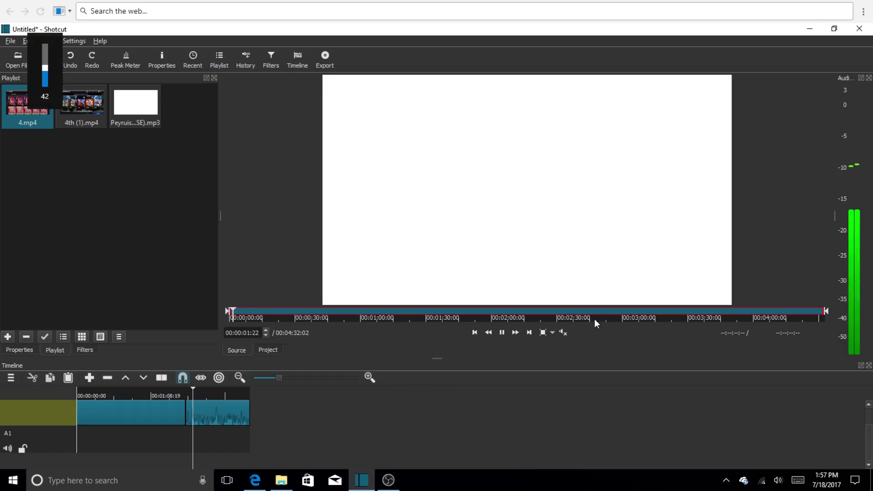
{"action": "key", "text": "XF86AudioMute"}
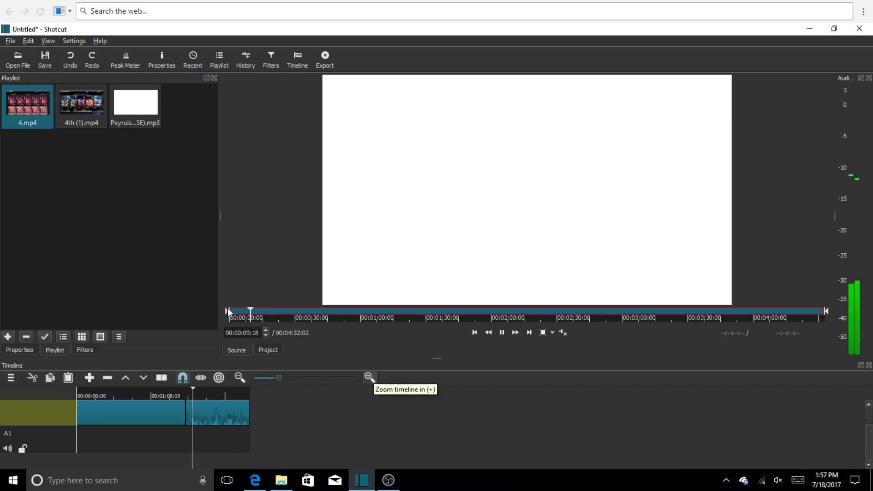
- Trim the song in the source preview to start at 00:00:29:10 and end at 00:03:40:18
{"action": "left_click_drag", "start_coordinate": [228, 311], "coordinate": [292, 314]}
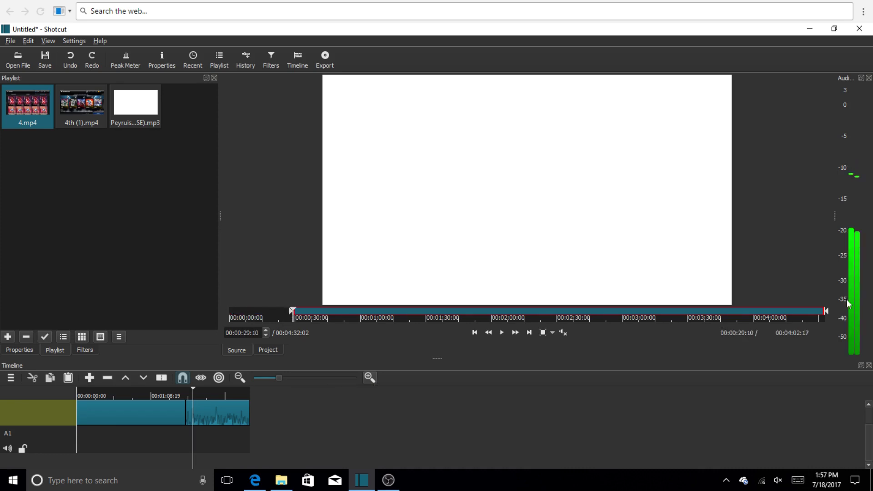
{"action": "left_click_drag", "start_coordinate": [825, 311], "coordinate": [785, 313]}
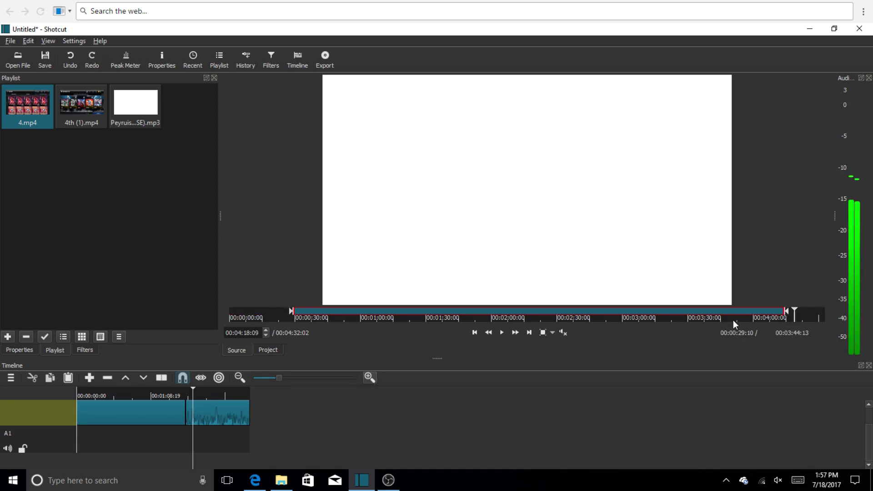
{"action": "left_click", "coordinate": [713, 313]}
{"action": "key", "text": "o"}
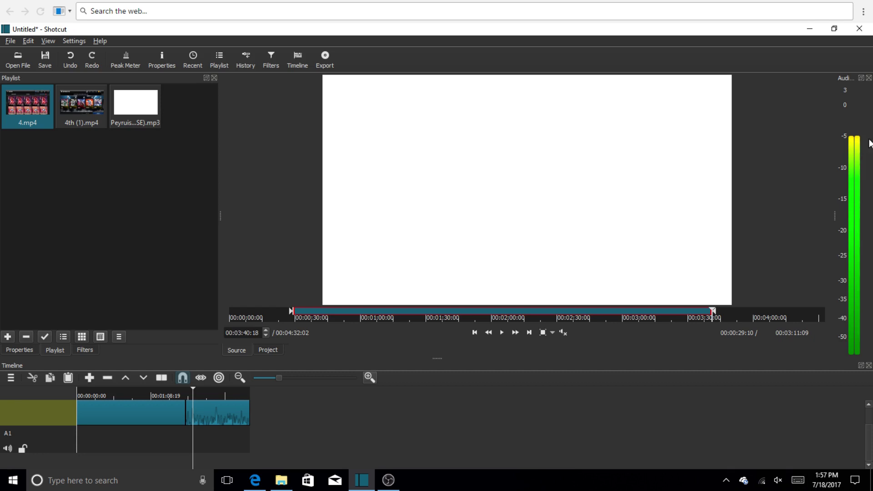
- Examine the audio level meter and the player's volume slider for the song
{"action": "mouse_move", "coordinate": [853, 102]}
{"action": "left_click", "coordinate": [562, 332]}
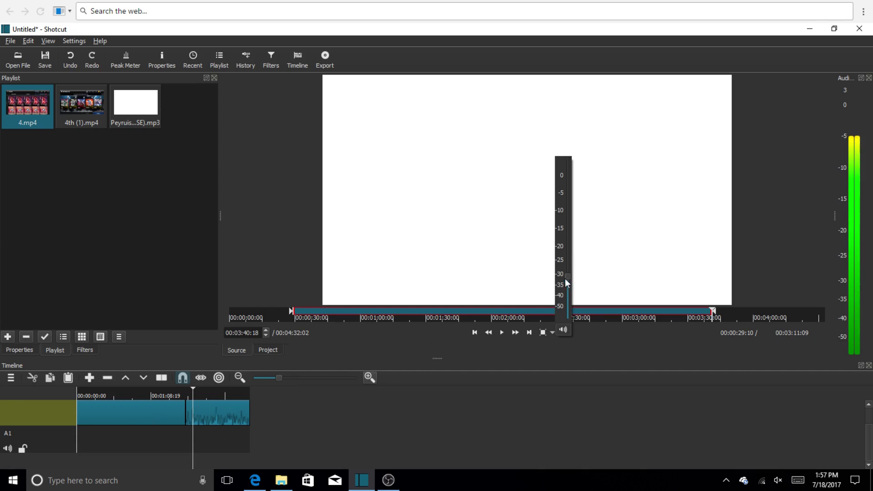
{"action": "left_click", "coordinate": [600, 345]}
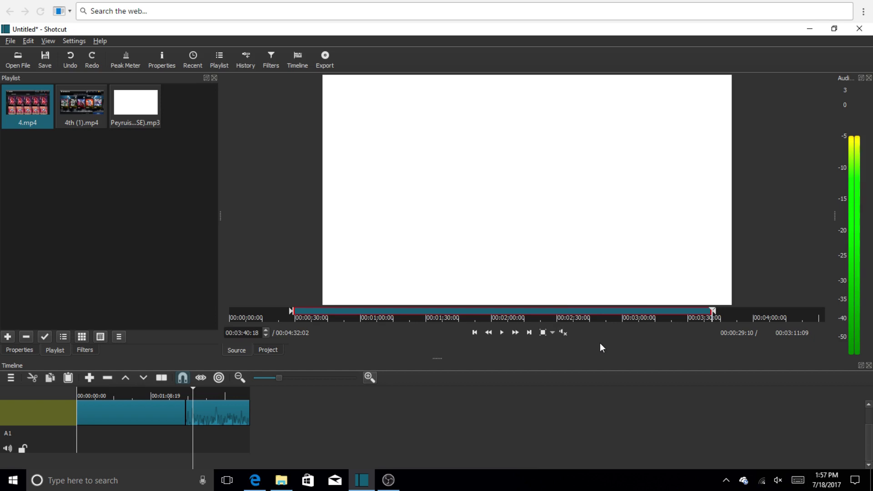
- Place the trimmed song at the start of audio track A1 and shorten its end to match the end of the video clips
{"action": "left_click_drag", "start_coordinate": [526, 144], "coordinate": [114, 430]}
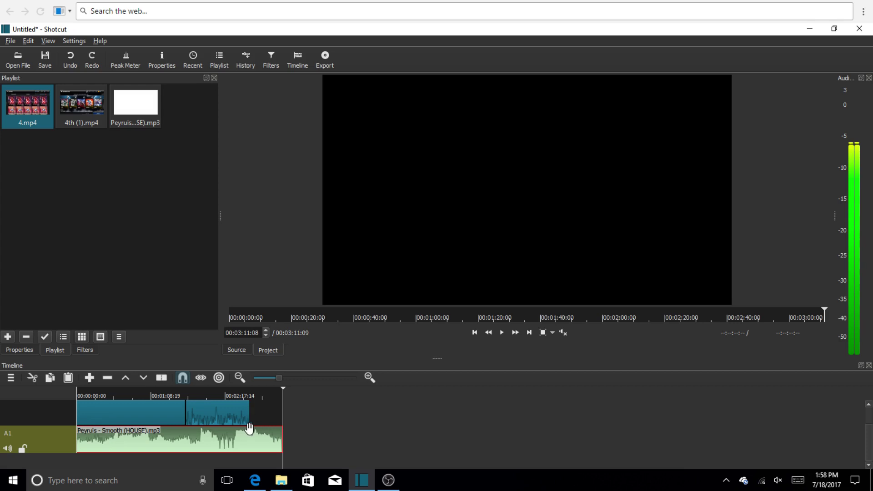
{"action": "left_click_drag", "start_coordinate": [281, 439], "coordinate": [236, 442]}
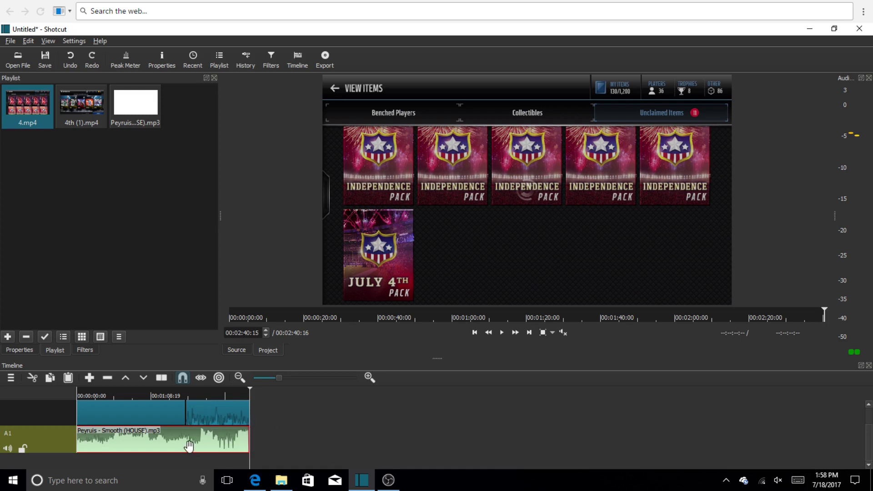
{"action": "key", "text": "space"}
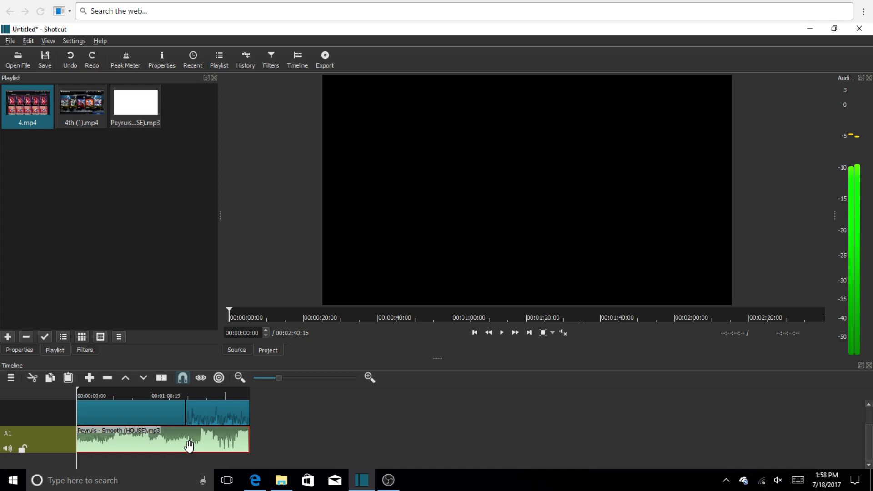
- Add a Gain / Volume audio filter to the Peyruis - Smooth (HOUSE).mp3 clip on track A1
{"action": "left_click", "coordinate": [84, 350]}
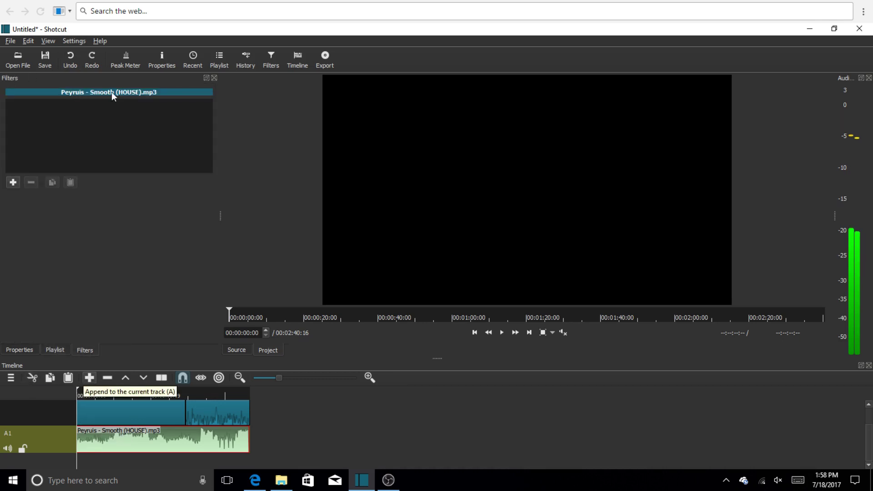
{"action": "left_click", "coordinate": [12, 182]}
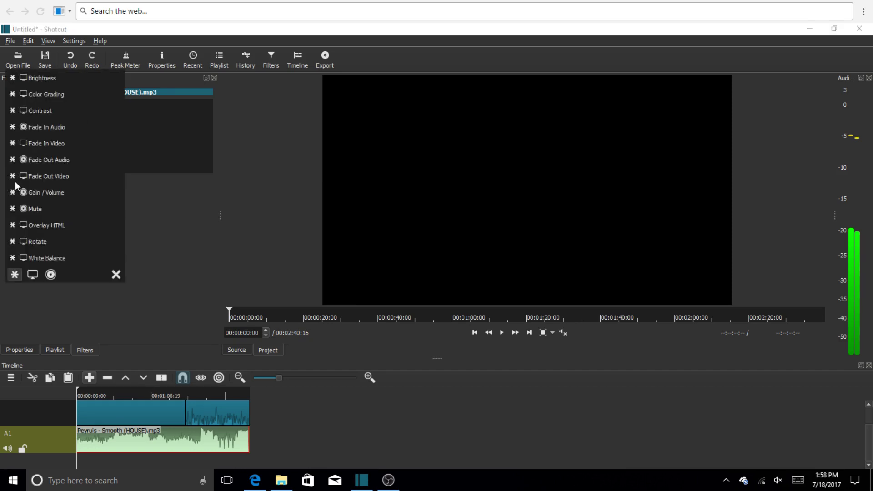
{"action": "left_click", "coordinate": [51, 274]}
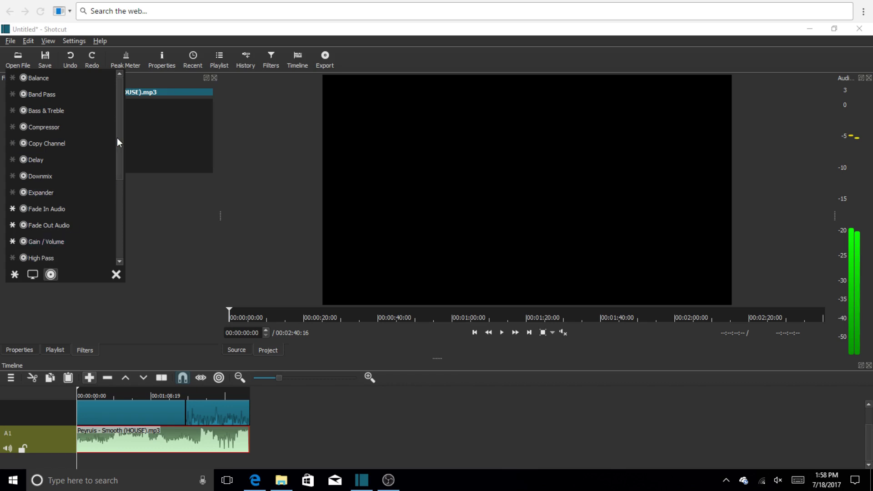
{"action": "scroll", "coordinate": [116, 138], "scroll_direction": "down", "scroll_amount": 1}
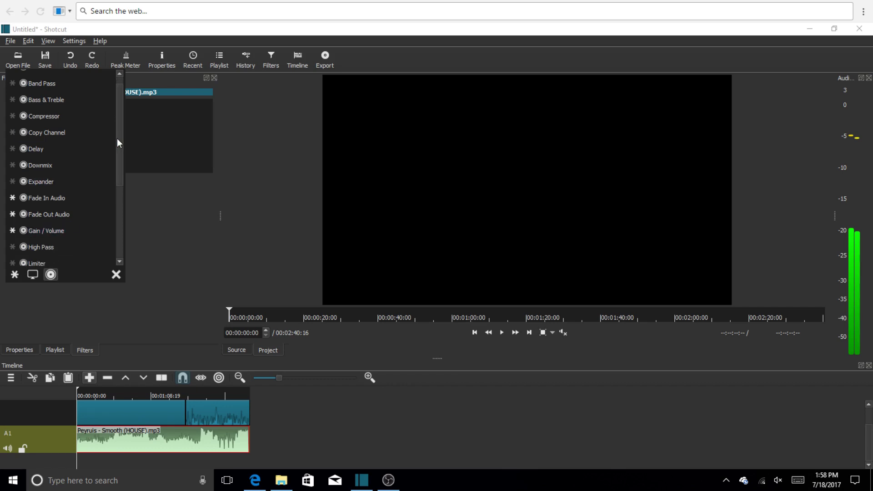
{"action": "left_click", "coordinate": [70, 229]}
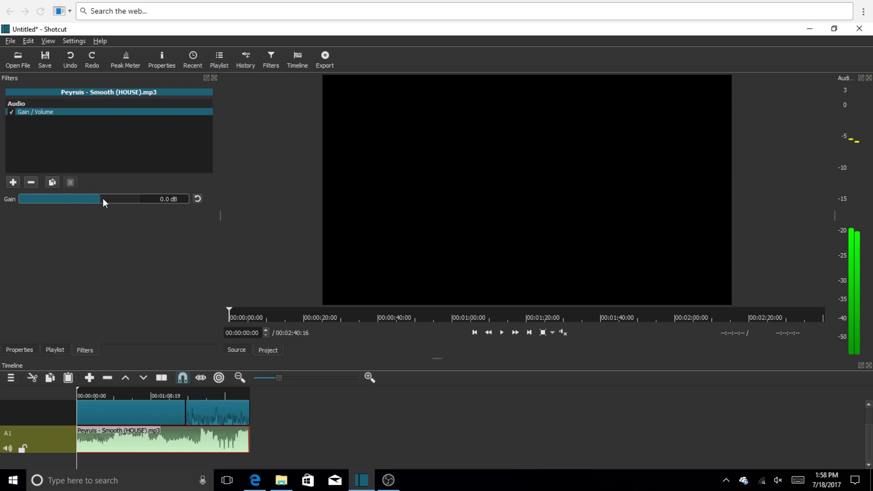
- Test the song's gain at 24.0 dB and -23.8 dB, and leave the music quieter than the original
{"action": "left_click_drag", "start_coordinate": [136, 202], "coordinate": [145, 220]}
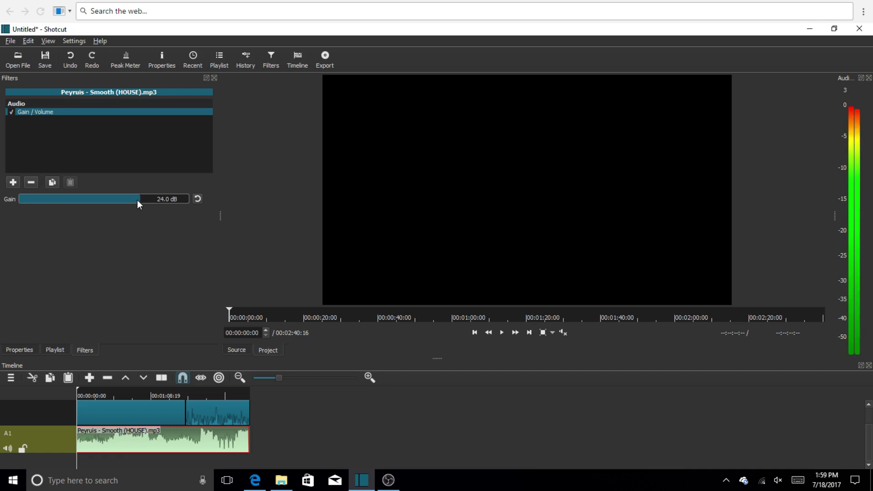
{"action": "left_click_drag", "start_coordinate": [139, 200], "coordinate": [63, 202]}
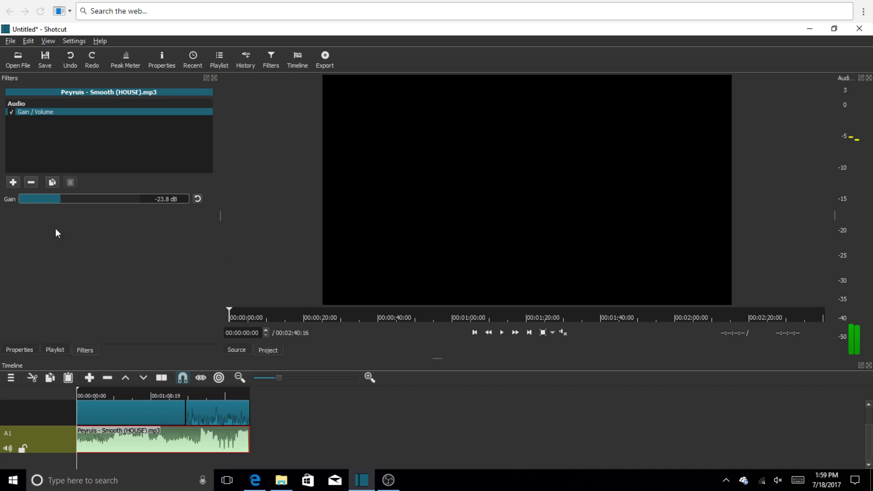
{"action": "left_click_drag", "start_coordinate": [74, 202], "coordinate": [70, 208]}
- Add the subscribe template video from the Youtube Creator folder to the playlist and close the file dialog
{"action": "left_click", "coordinate": [54, 351]}
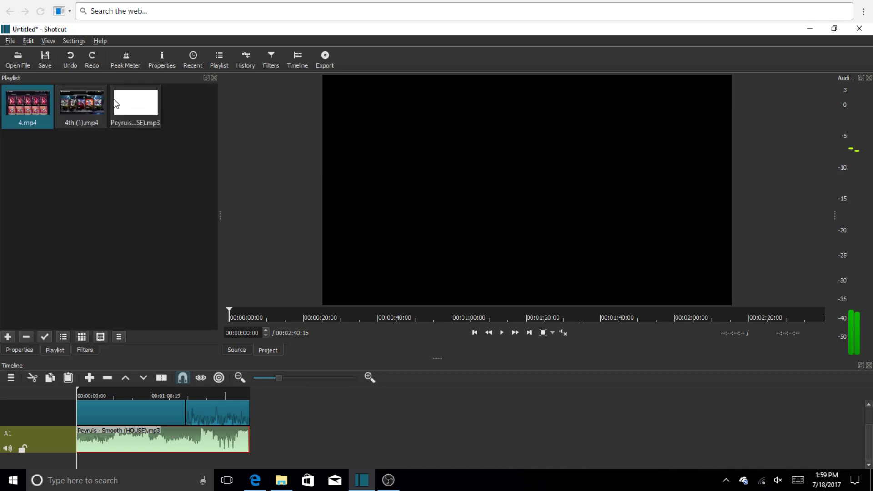
{"action": "left_click", "coordinate": [16, 69]}
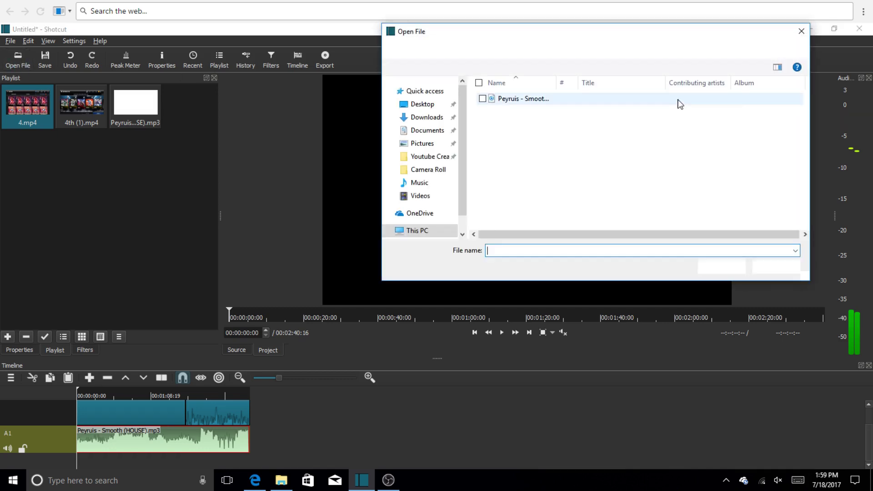
{"action": "left_click", "coordinate": [429, 157]}
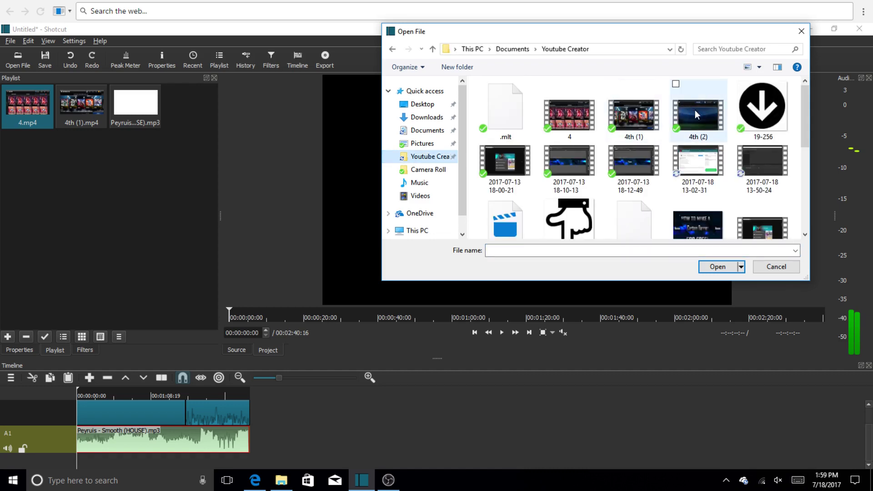
{"action": "scroll", "coordinate": [697, 114], "scroll_direction": "down", "scroll_amount": 5}
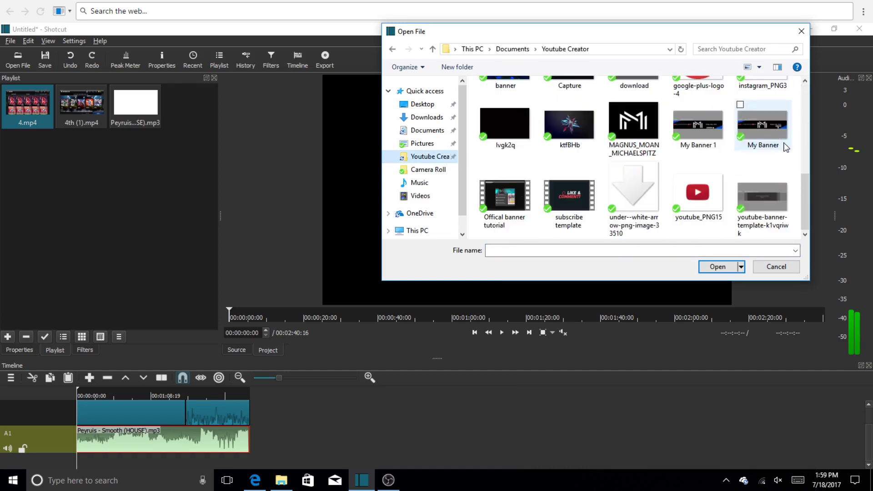
{"action": "left_click", "coordinate": [591, 216]}
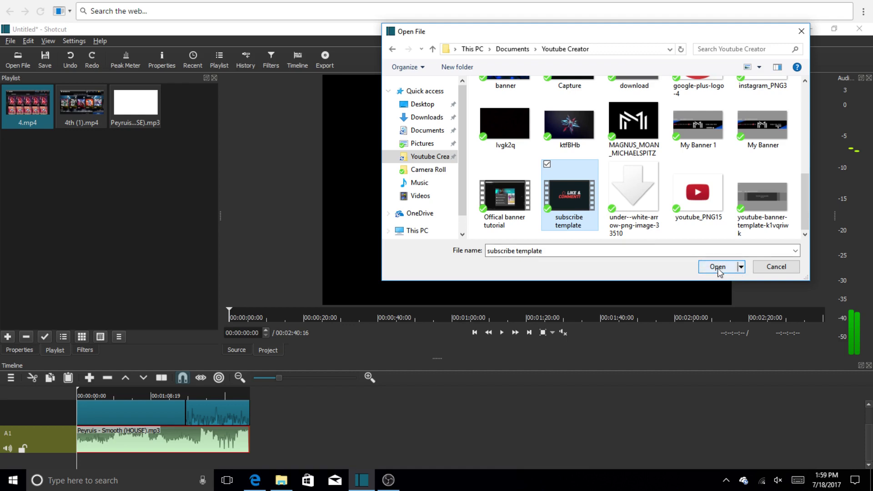
{"action": "left_click_drag", "start_coordinate": [568, 196], "coordinate": [192, 130]}
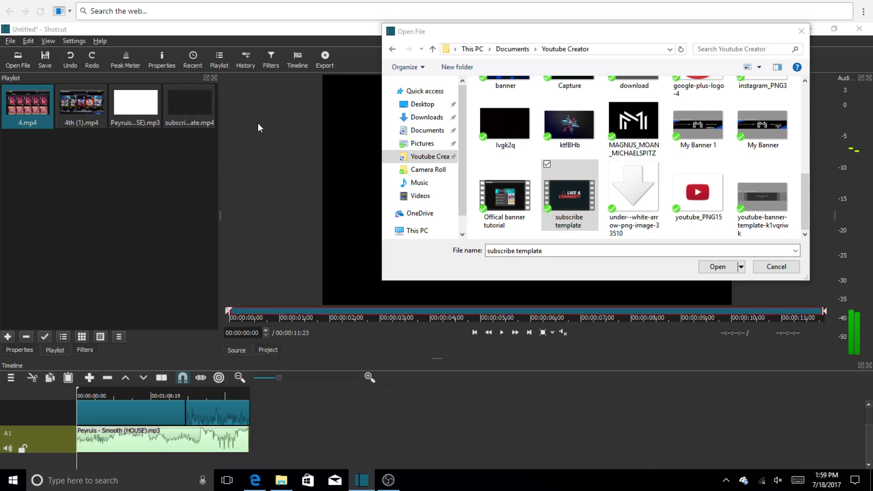
{"action": "key", "text": "space"}
{"action": "left_click", "coordinate": [733, 273]}
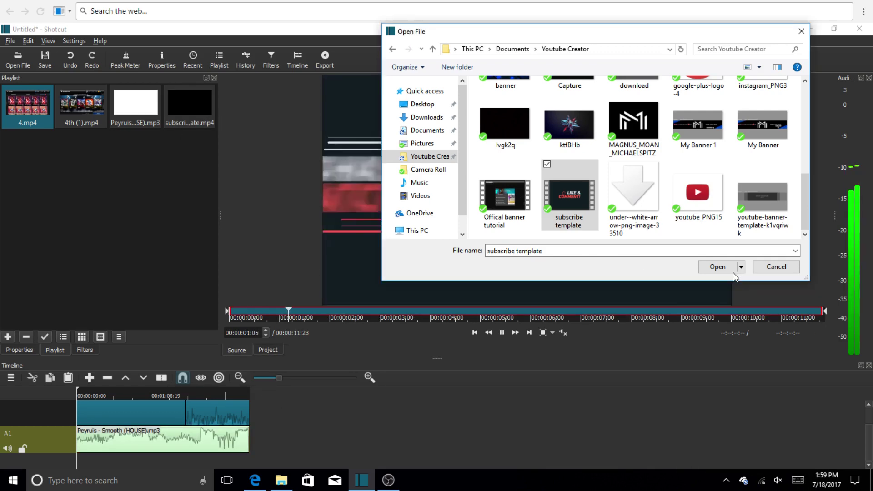
{"action": "left_click", "coordinate": [733, 271]}
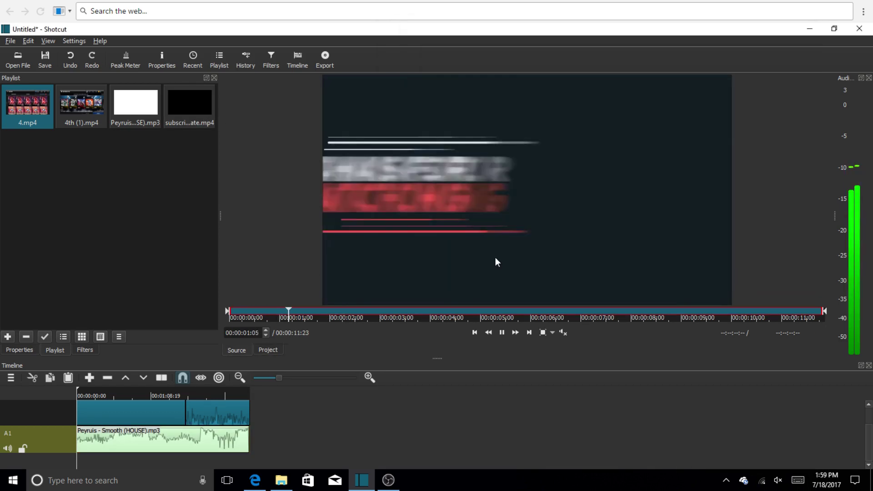
- Preview the subscribe template clip up to the subscribe button and examine its audio level and the player volume
{"action": "left_click", "coordinate": [502, 333]}
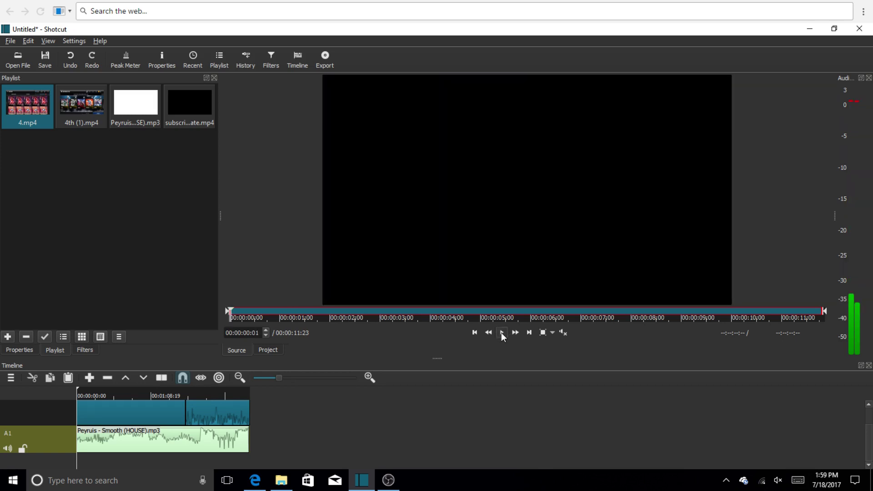
{"action": "left_click", "coordinate": [501, 332]}
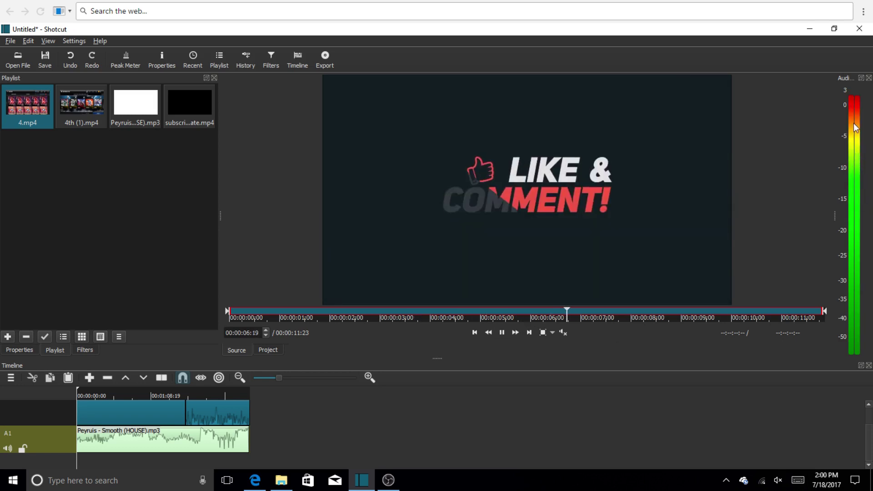
{"action": "left_click", "coordinate": [502, 332]}
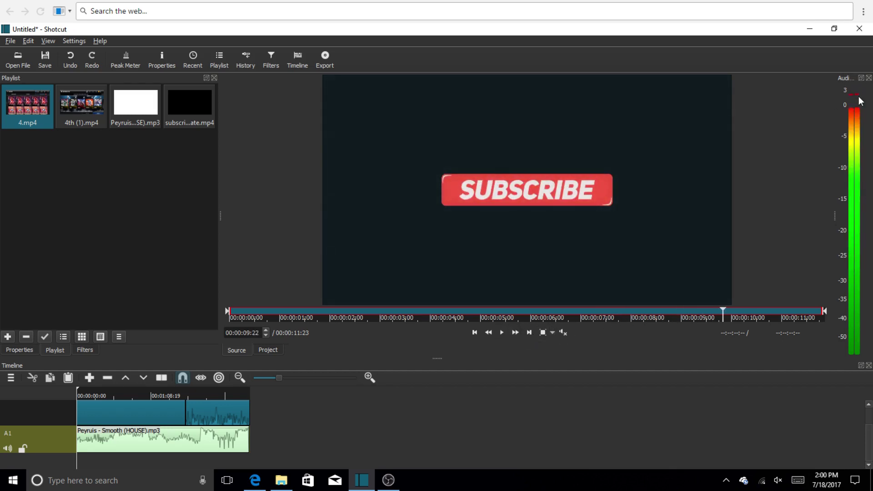
{"action": "left_click", "coordinate": [564, 332]}
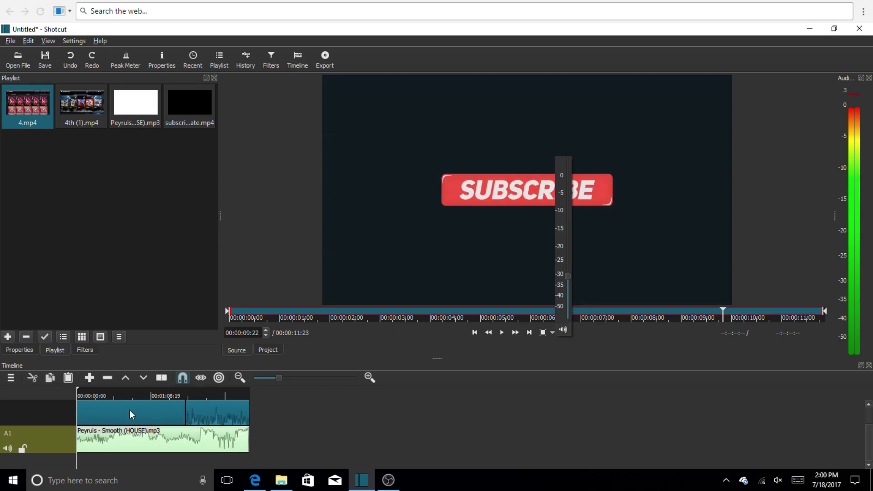
{"action": "left_click", "coordinate": [564, 331]}
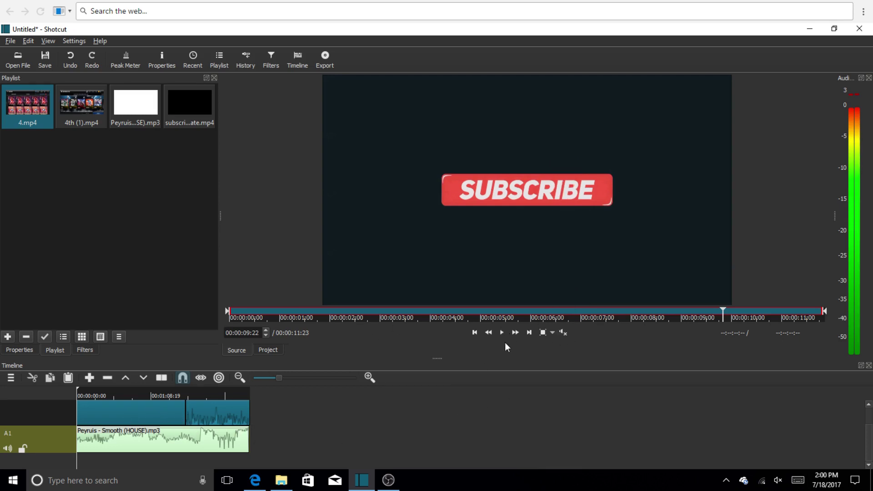
- Place the subscribe template clip on the video track directly after the last video clip
{"action": "left_click_drag", "start_coordinate": [196, 116], "coordinate": [283, 422]}
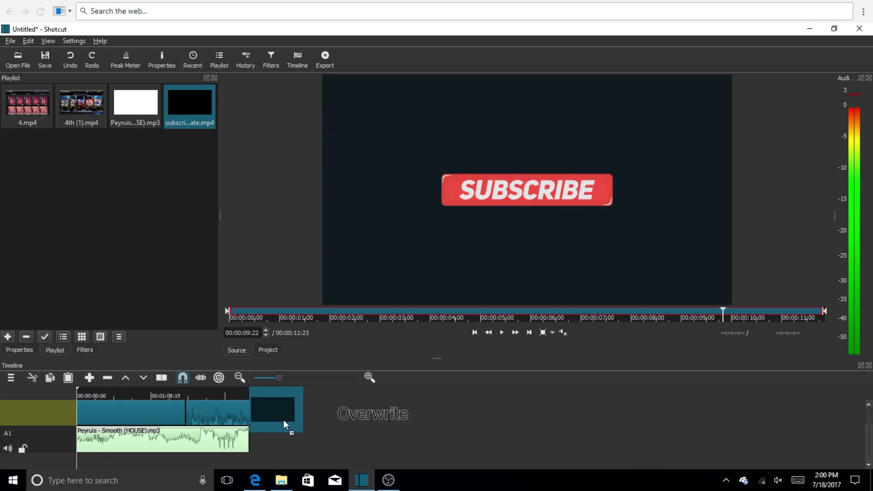